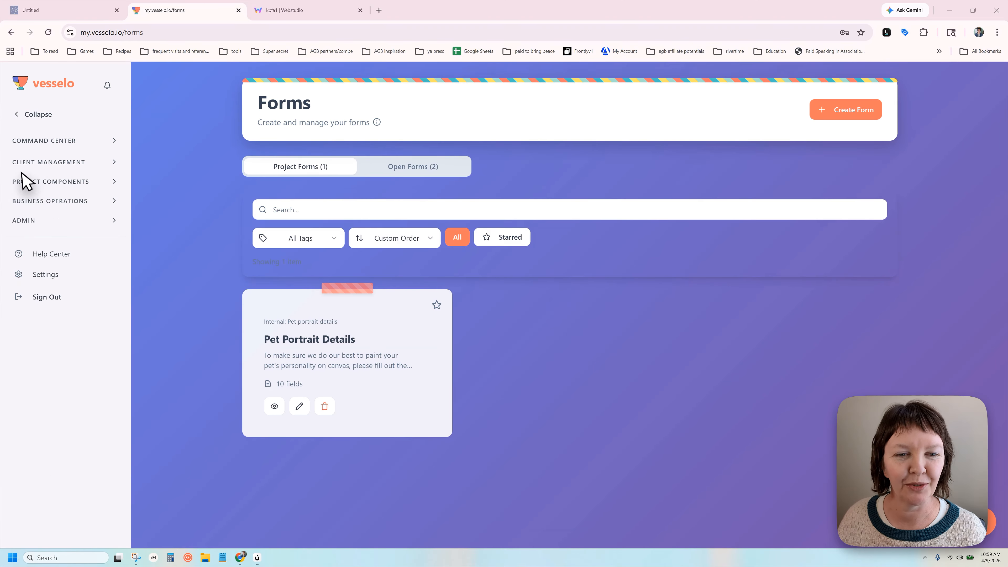
Under Project Components, review the Open Forms list and start creating a new form
{"action": "left_click", "coordinate": [73, 179]}
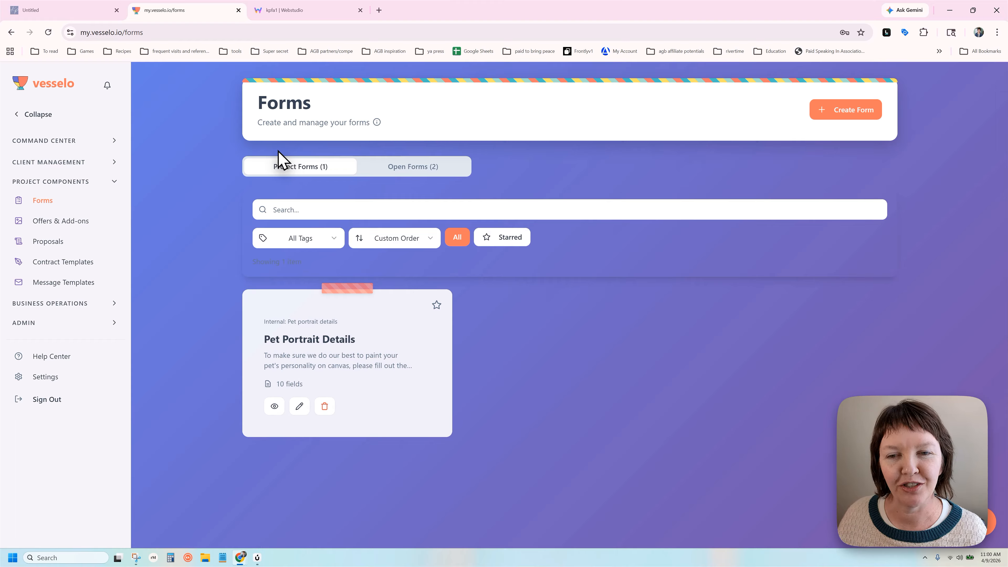
{"action": "left_click", "coordinate": [409, 171]}
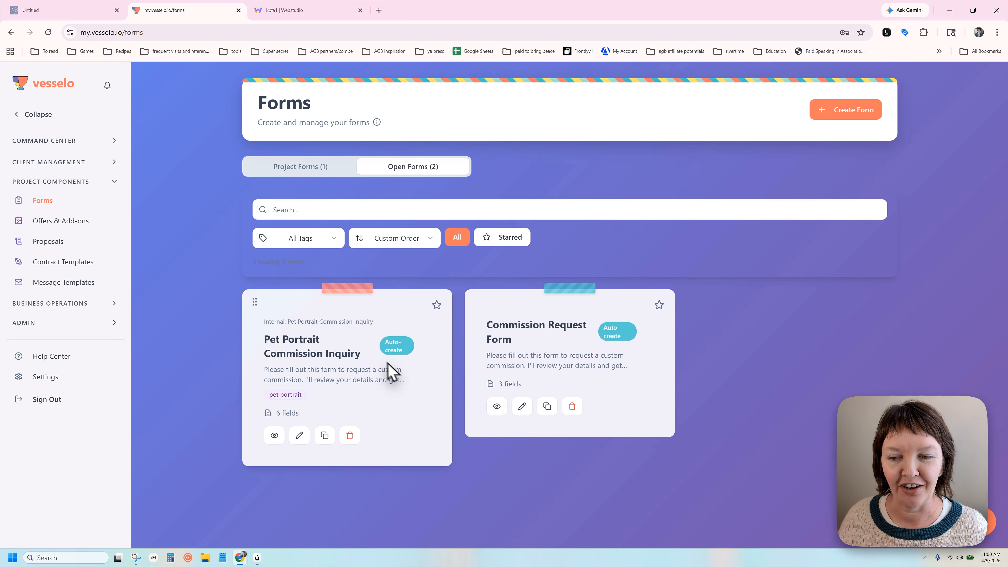
{"action": "left_click", "coordinate": [828, 116]}
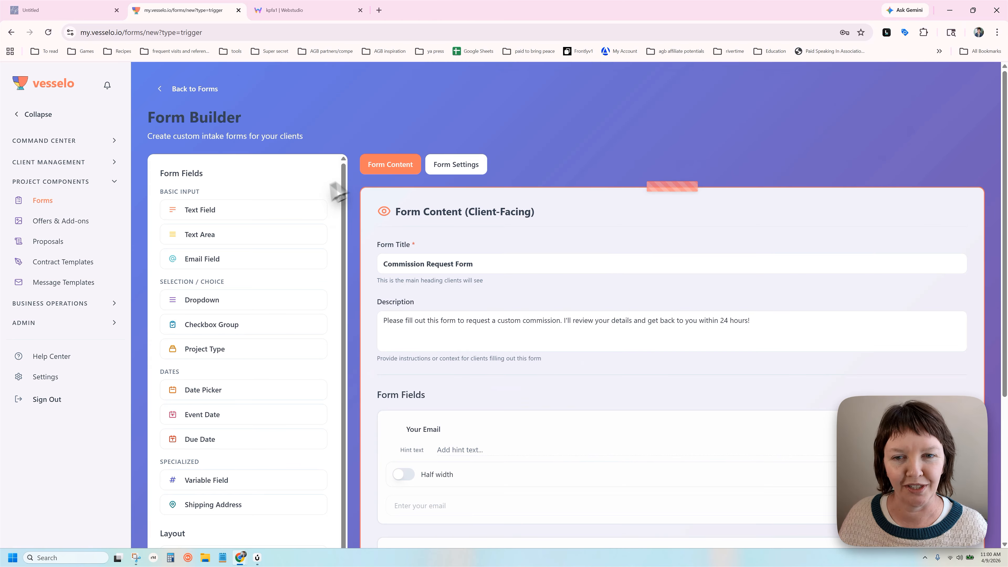
Replace the prefilled form title with 'Watercolor Portrait Inquiry Form'
{"action": "scroll", "coordinate": [282, 187], "scroll_direction": "down", "scroll_amount": 1}
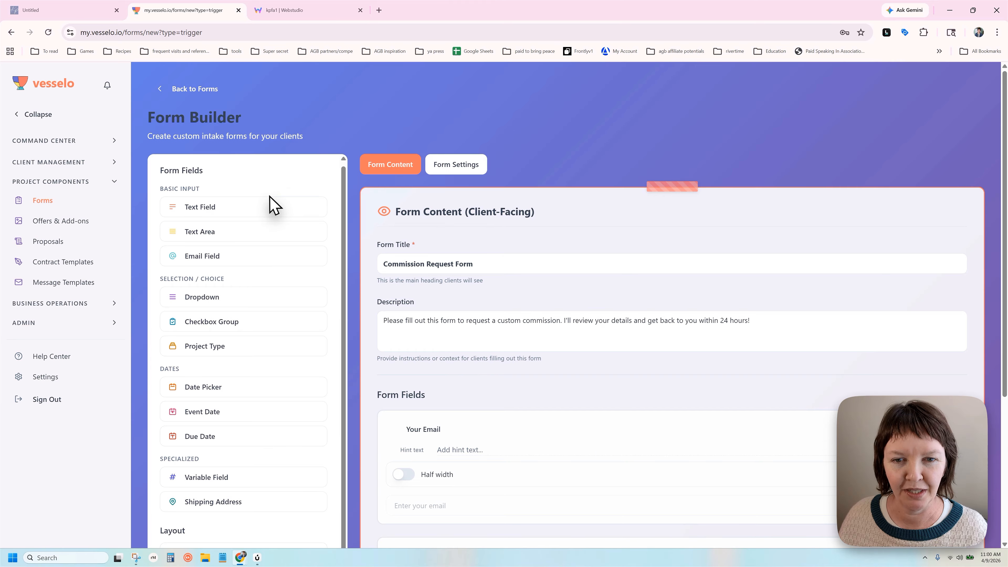
{"action": "scroll", "coordinate": [540, 230], "scroll_direction": "down", "scroll_amount": 1}
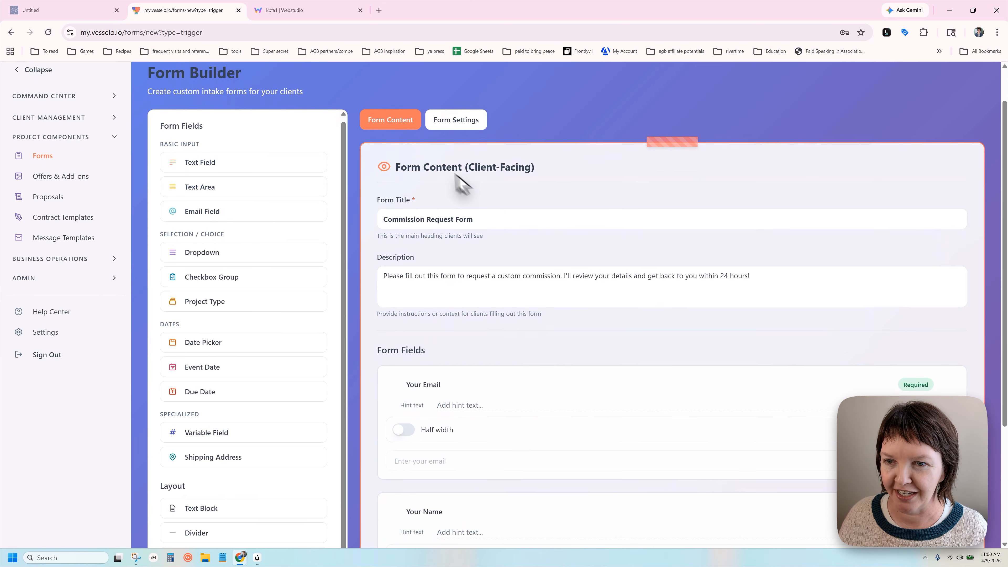
{"action": "scroll", "coordinate": [499, 196], "scroll_direction": "down", "scroll_amount": 1}
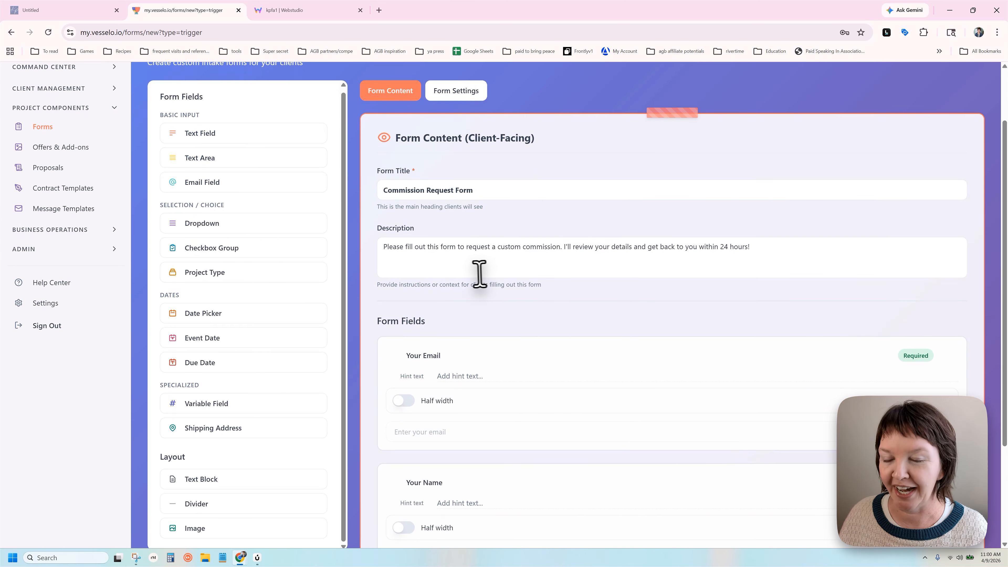
{"action": "scroll", "coordinate": [468, 258], "scroll_direction": "up", "scroll_amount": 1}
{"action": "triple_click", "coordinate": [452, 237]}
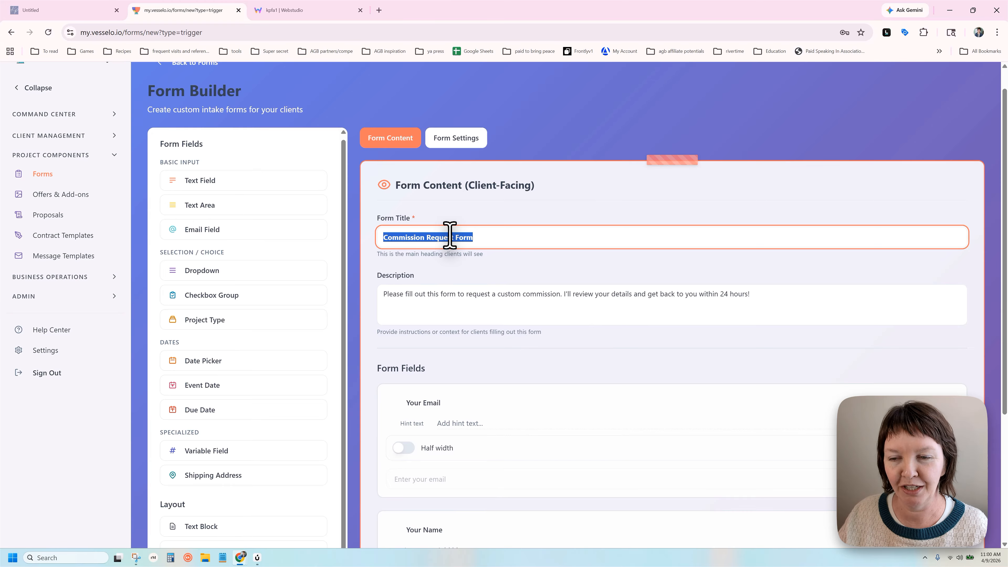
{"action": "type", "text": "Watercolor Portrait Inquiry Form"}
{"action": "key", "text": "Tab"}
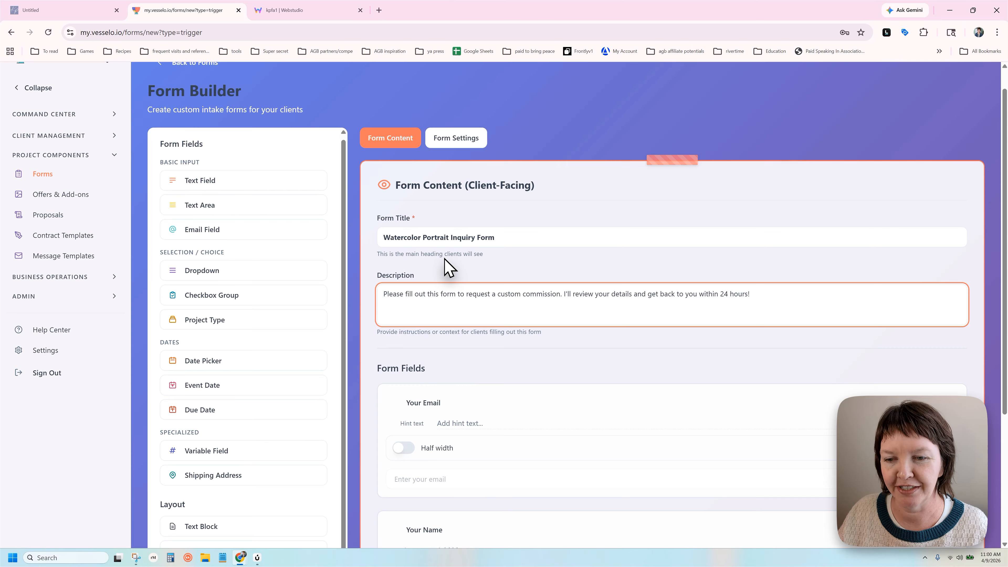
{"action": "scroll", "coordinate": [448, 267], "scroll_direction": "down", "scroll_amount": 4}
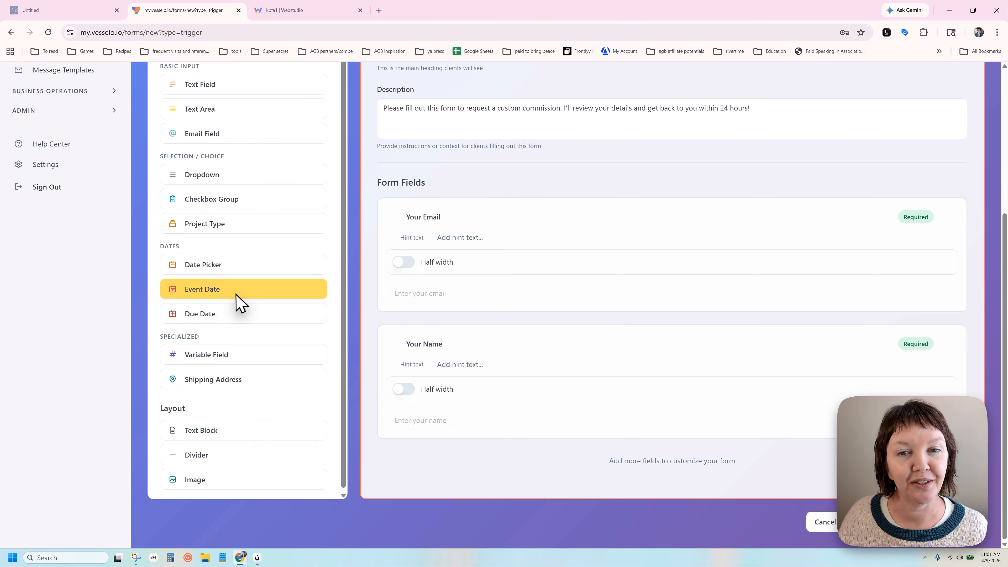
{"action": "scroll", "coordinate": [225, 139], "scroll_direction": "up", "scroll_amount": 1}
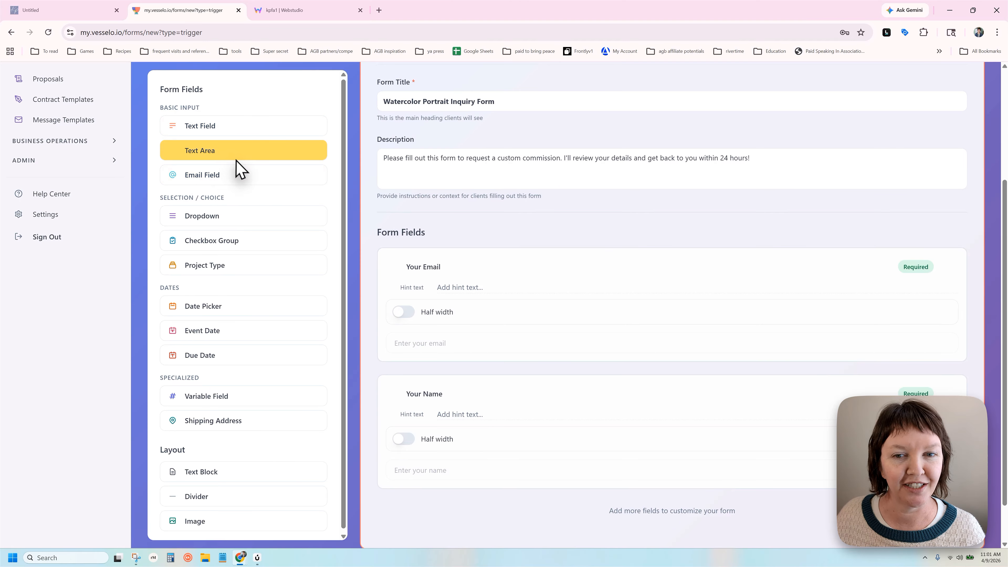
{"action": "scroll", "coordinate": [247, 334], "scroll_direction": "down", "scroll_amount": 2}
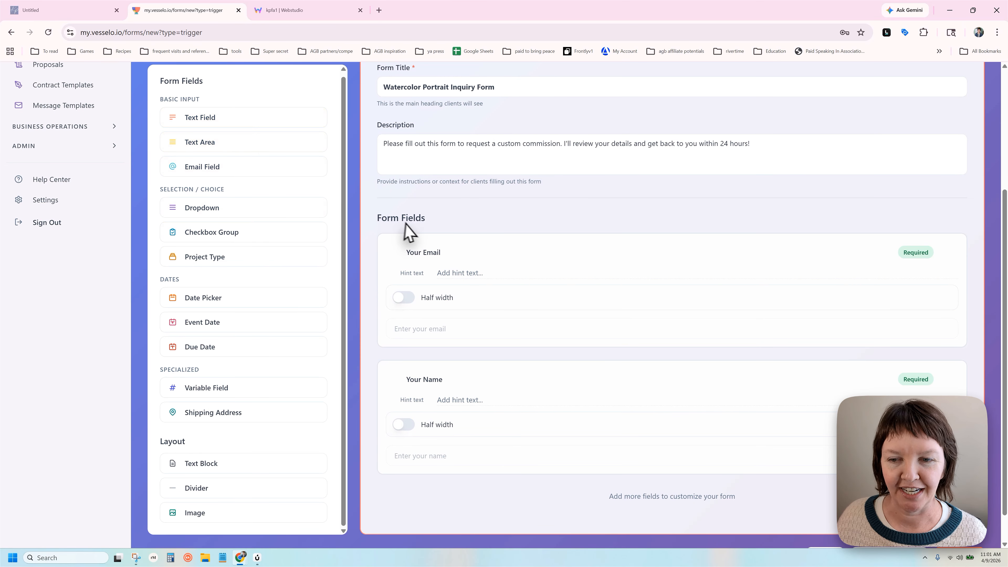
{"action": "scroll", "coordinate": [433, 239], "scroll_direction": "down", "scroll_amount": 2}
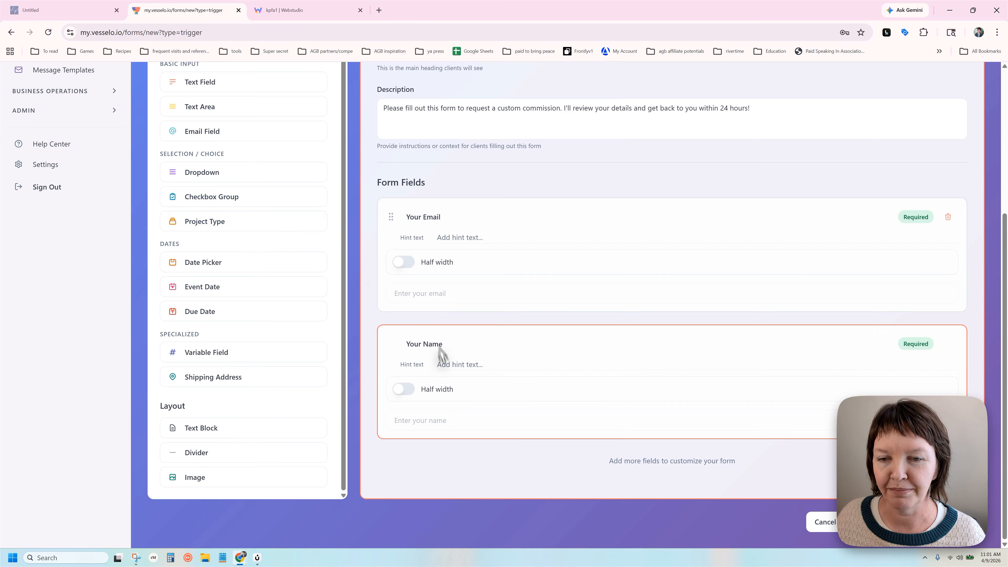
Add a Dropdown field and title it 'Is this a Gift?'
{"action": "left_click", "coordinate": [197, 173]}
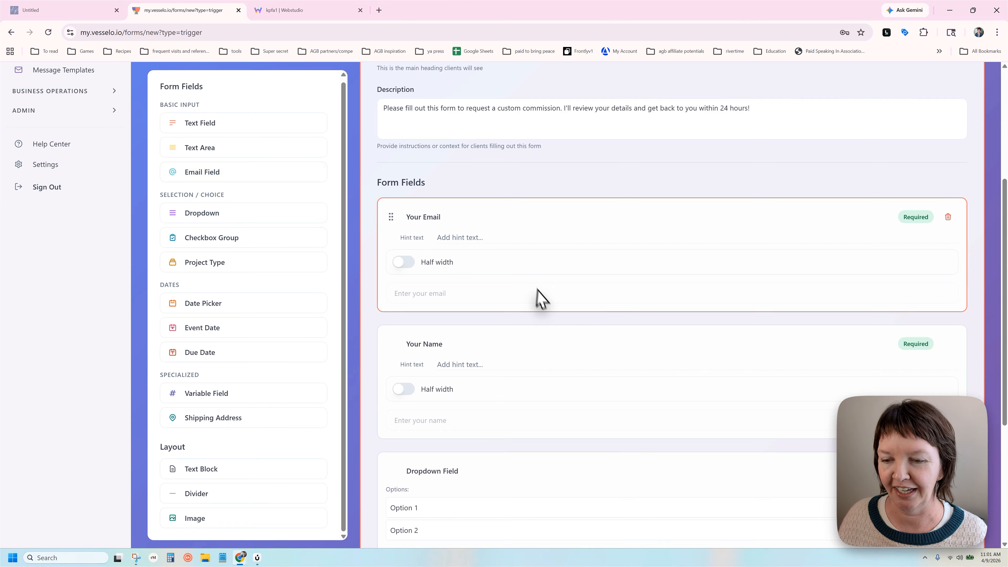
{"action": "scroll", "coordinate": [541, 299], "scroll_direction": "down", "scroll_amount": 5}
{"action": "scroll", "coordinate": [569, 299], "scroll_direction": "down", "scroll_amount": 1}
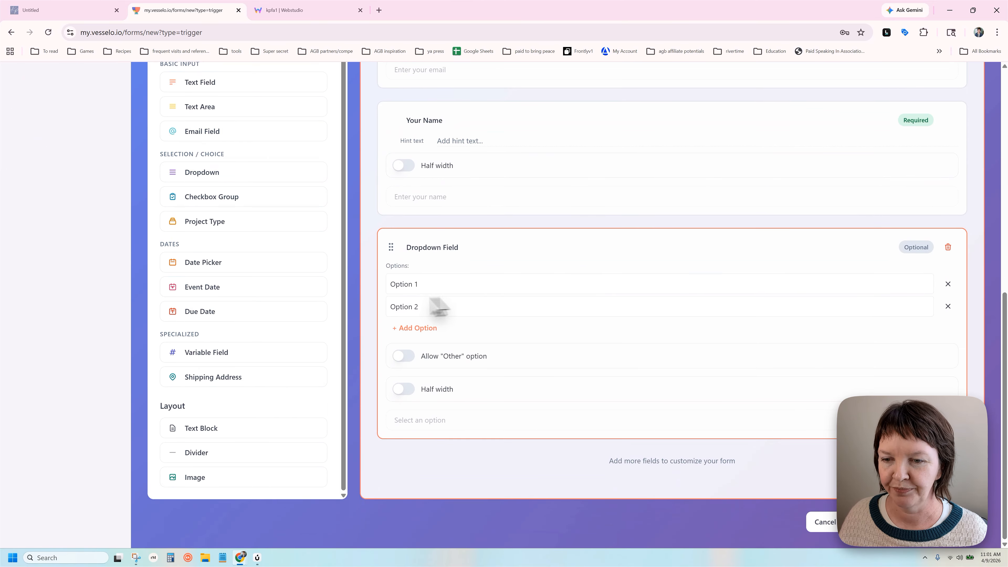
{"action": "left_click", "coordinate": [431, 248]}
{"action": "triple_click", "coordinate": [439, 247]}
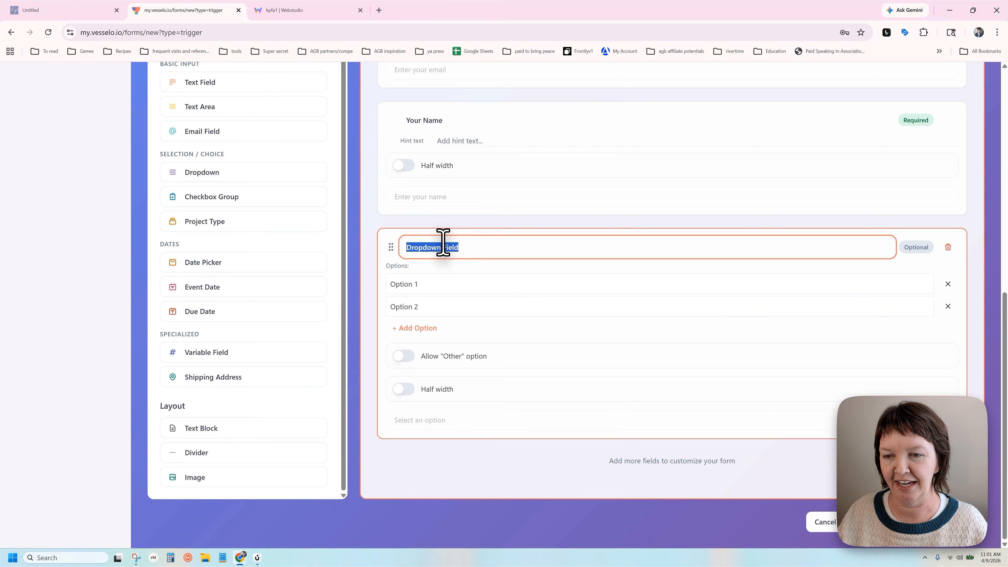
{"action": "type", "text": "Is this a Gift"}
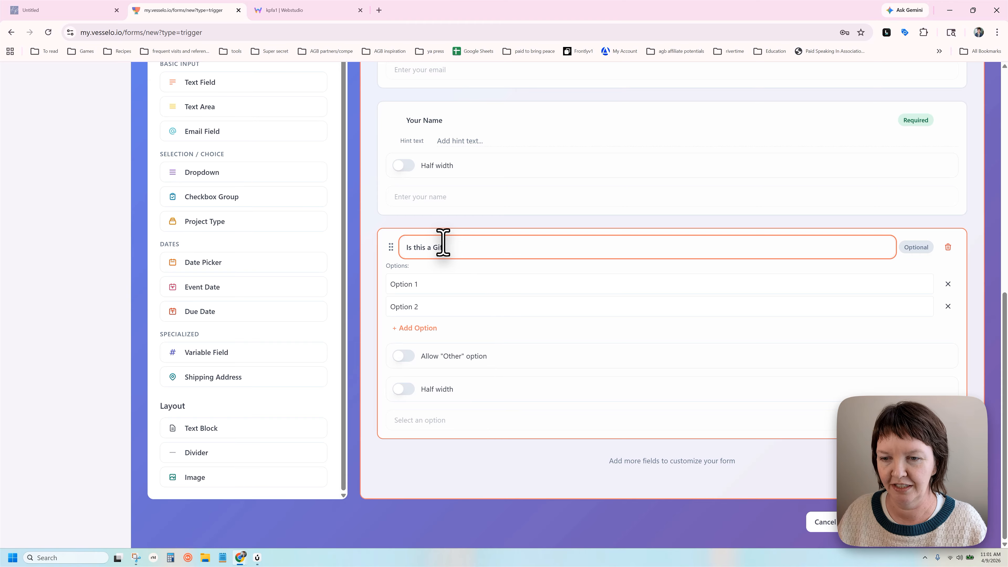
Set the dropdown's two answer options to Yes and No
{"action": "left_click", "coordinate": [419, 282]}
{"action": "triple_click", "coordinate": [419, 282]}
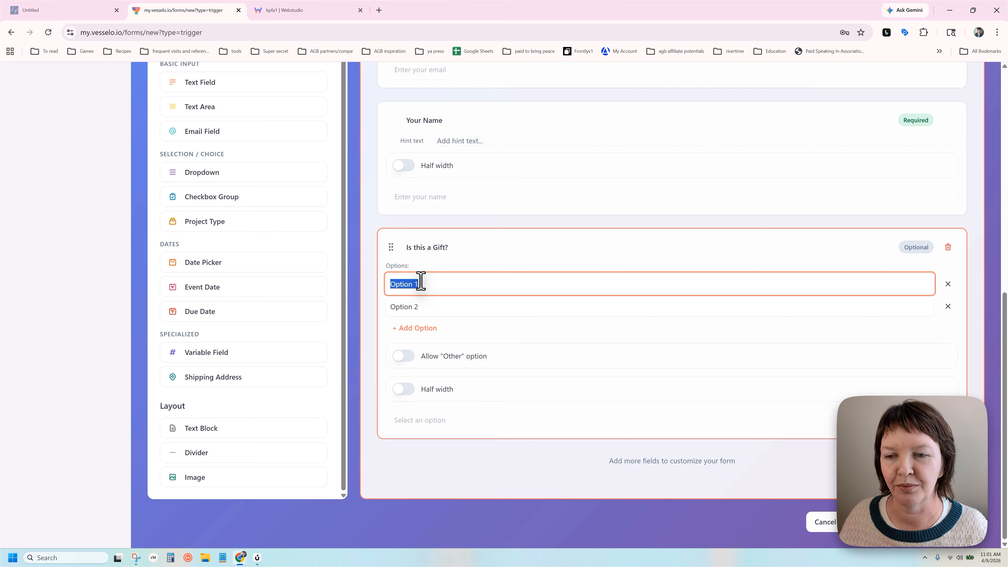
{"action": "type", "text": "Yes"}
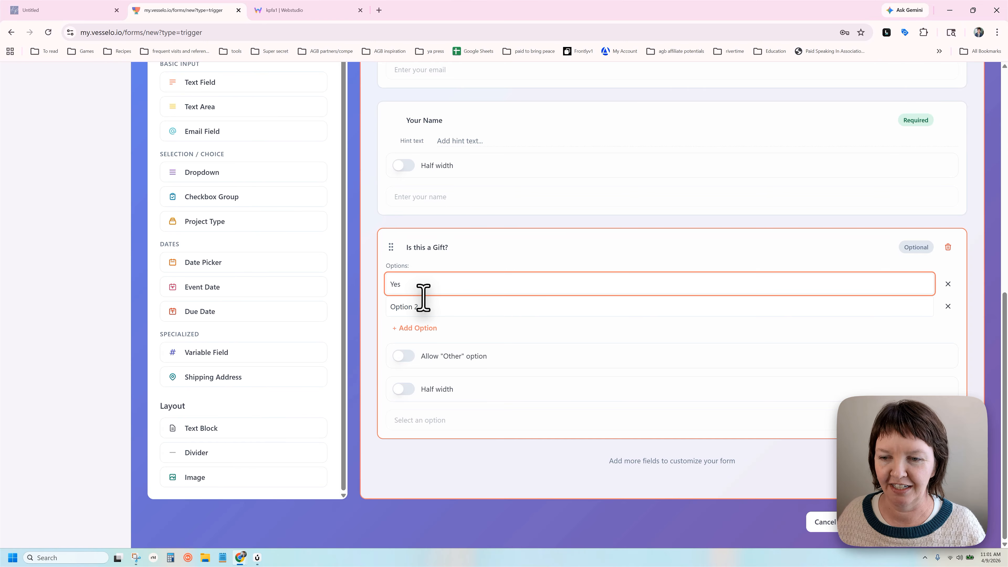
{"action": "left_click", "coordinate": [422, 302]}
{"action": "triple_click", "coordinate": [422, 302]}
{"action": "type", "text": "No"}
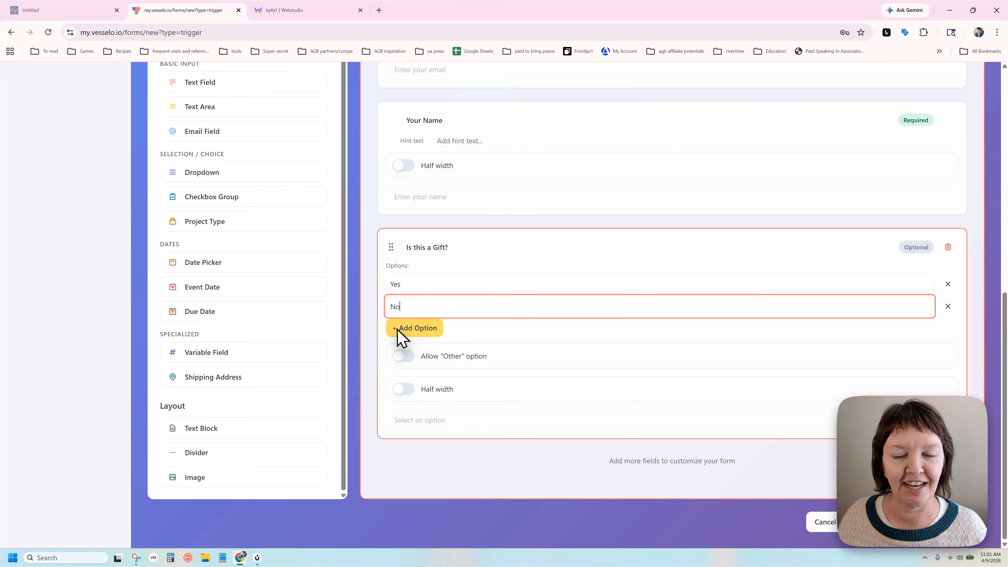
{"action": "left_click", "coordinate": [419, 392]}
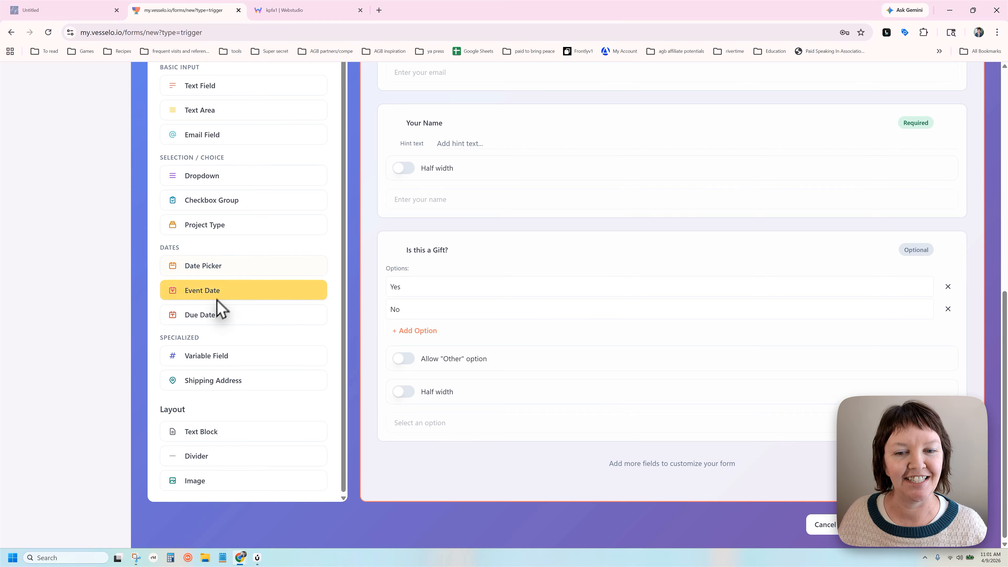
Add a Due Date field titled 'When would you like this completed by?'
{"action": "left_click", "coordinate": [211, 318]}
{"action": "scroll", "coordinate": [449, 306], "scroll_direction": "down", "scroll_amount": 3}
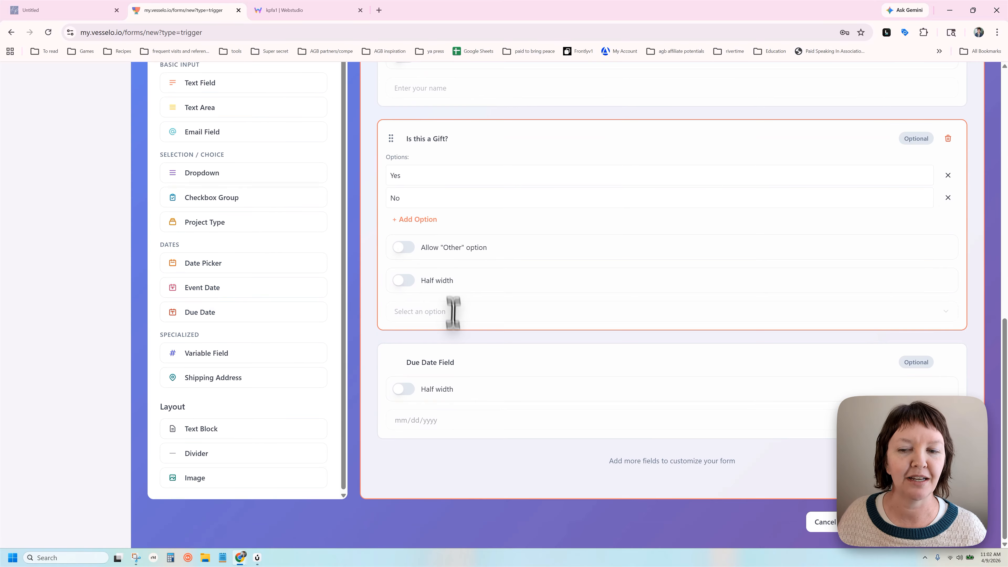
{"action": "left_click", "coordinate": [451, 361]}
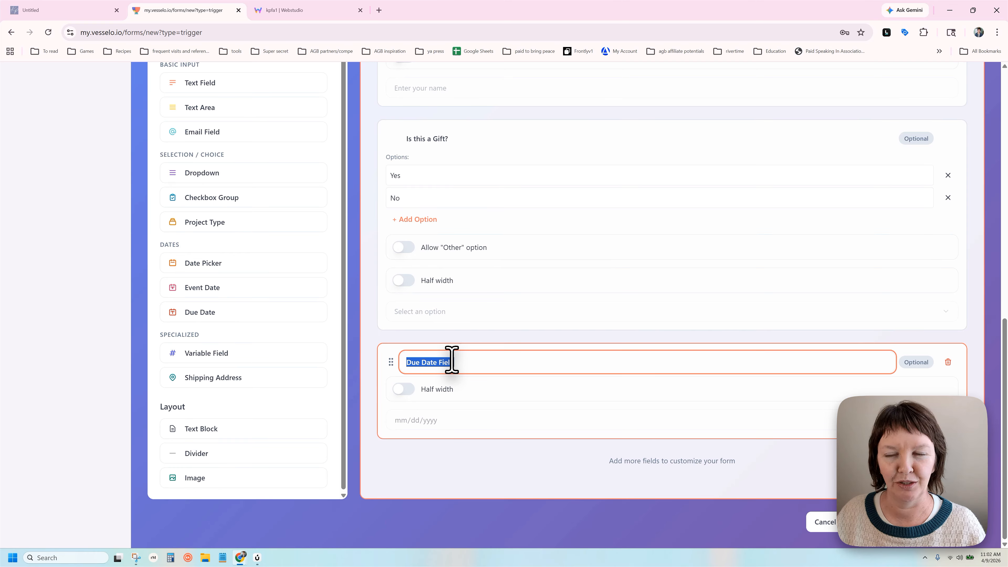
{"action": "type", "text": "Wh"}
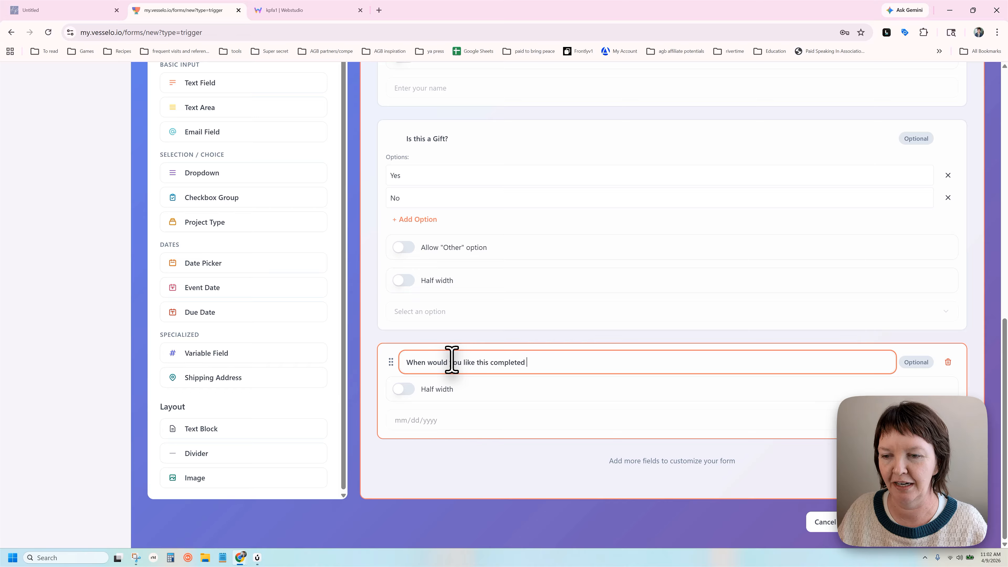
{"action": "left_click", "coordinate": [431, 416]}
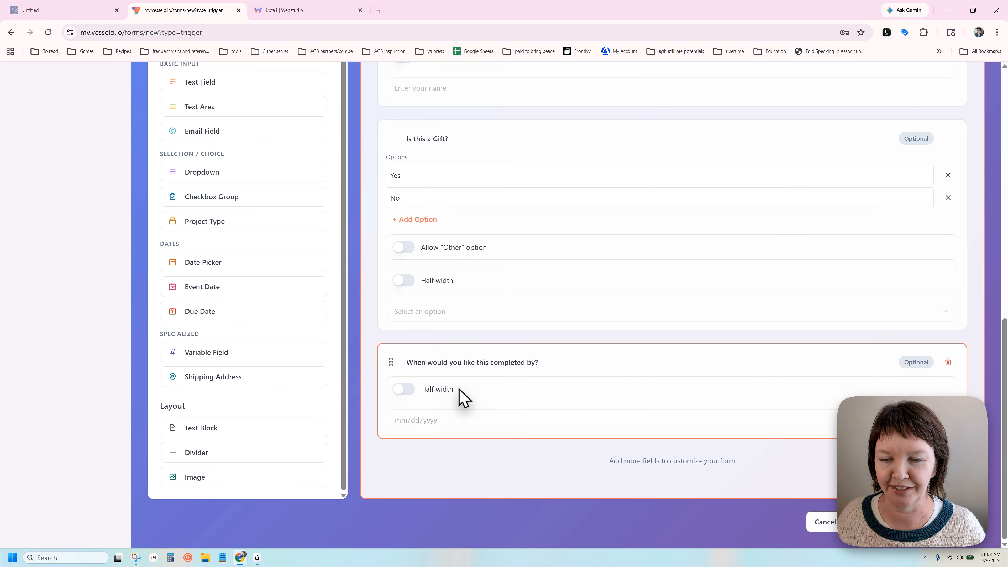
{"action": "scroll", "coordinate": [270, 330], "scroll_direction": "up", "scroll_amount": 2}
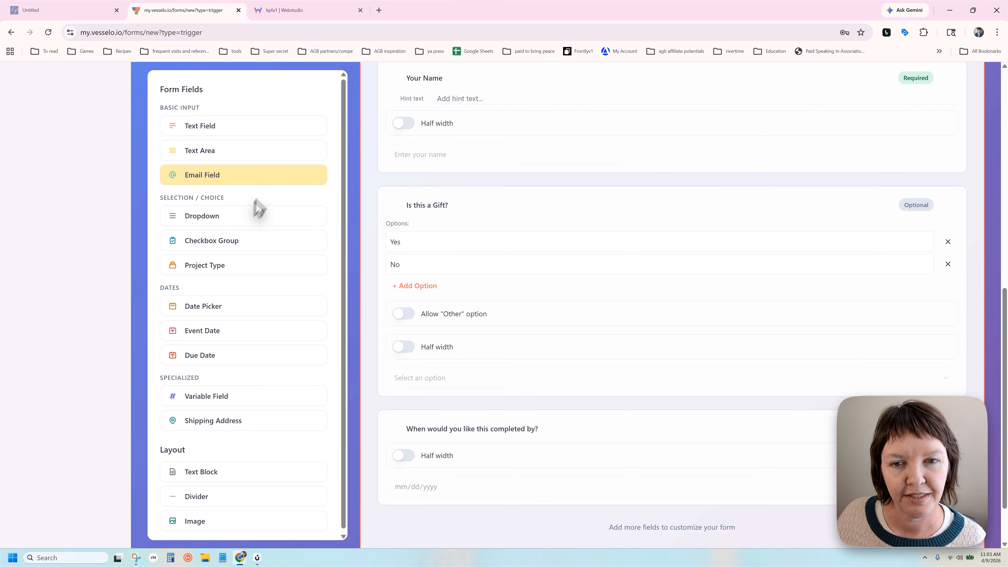
{"action": "left_click", "coordinate": [232, 152]}
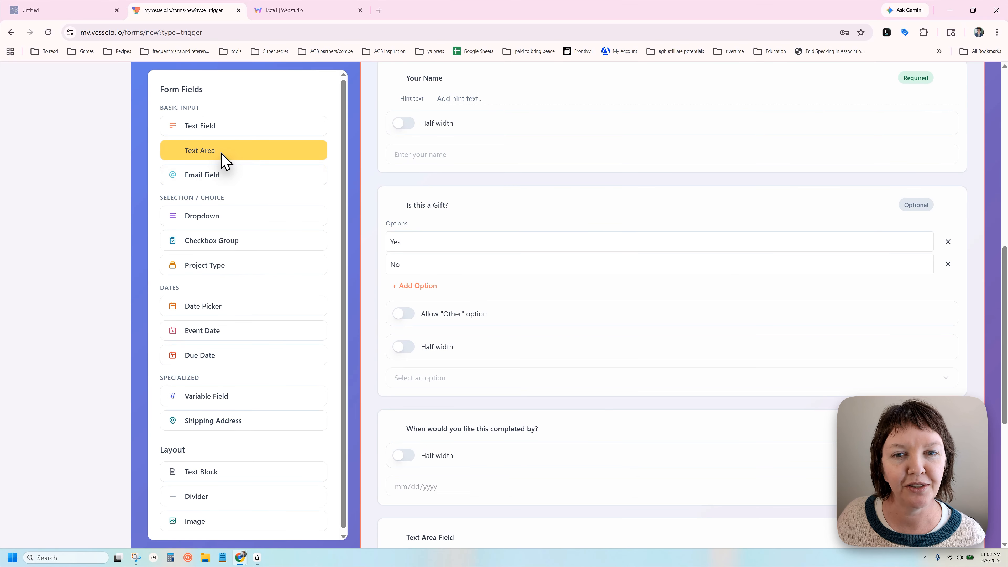
{"action": "left_click", "coordinate": [433, 341]}
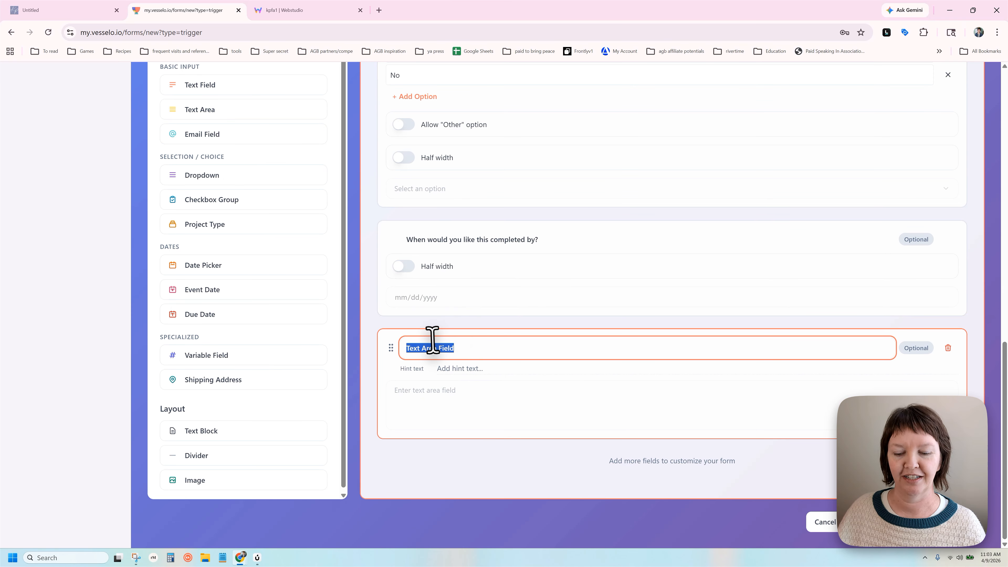
{"action": "type", "text": "Please tell me more about your"}
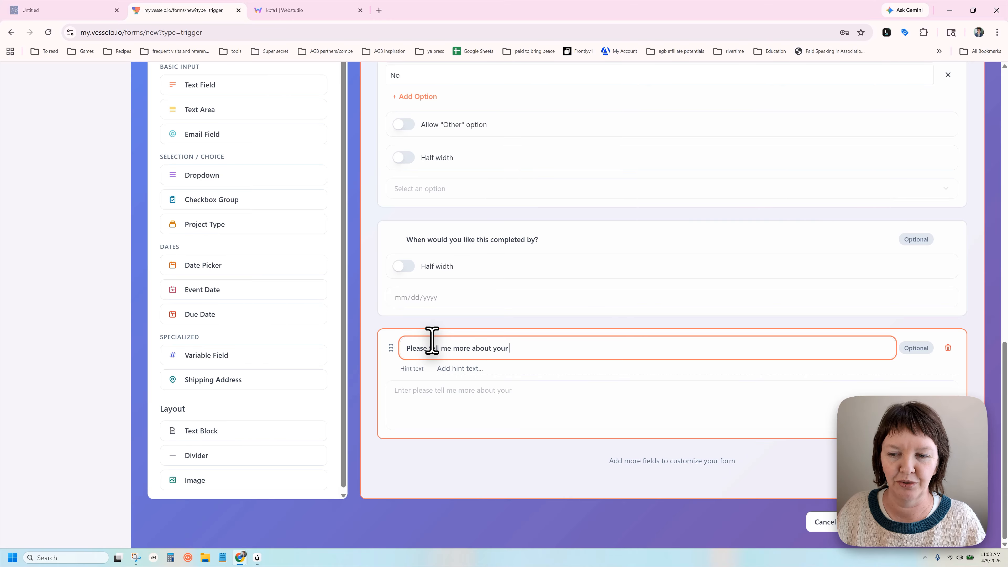
{"action": "type", "text": " Project and the person who's portrait you're requesting"}
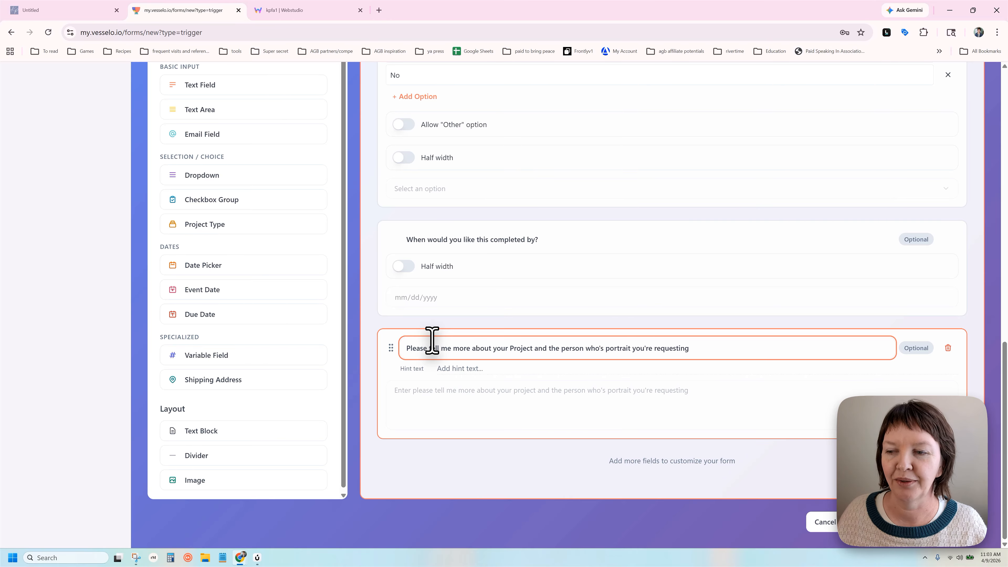
{"action": "left_click", "coordinate": [613, 427]}
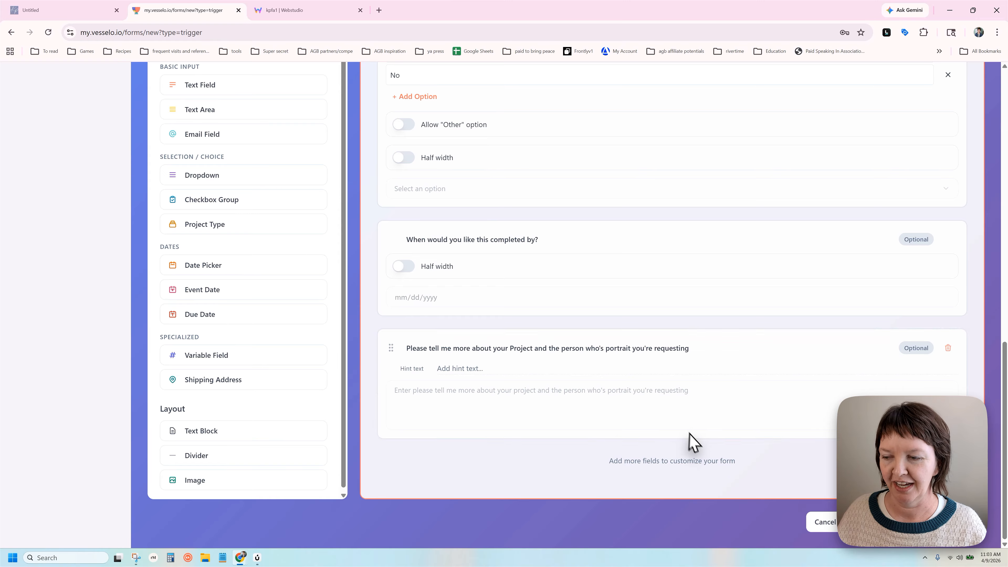
{"action": "scroll", "coordinate": [707, 361], "scroll_direction": "up", "scroll_amount": 6}
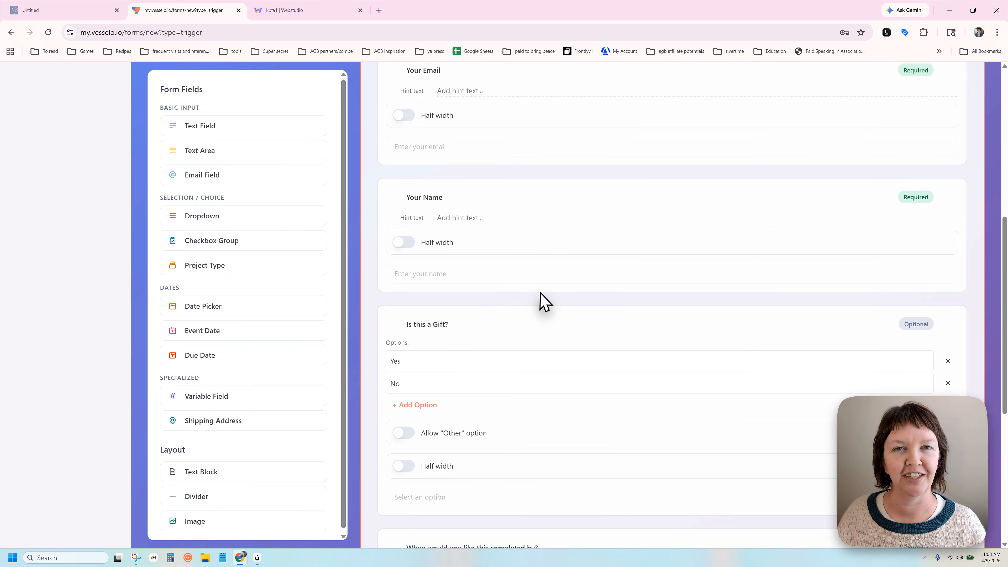
{"action": "scroll", "coordinate": [540, 300], "scroll_direction": "up", "scroll_amount": 3}
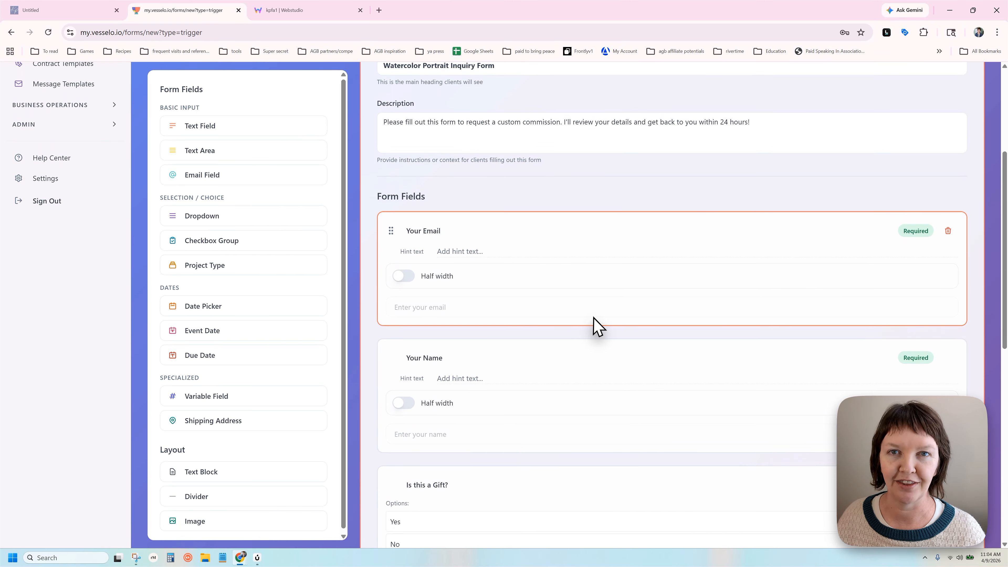
{"action": "scroll", "coordinate": [599, 320], "scroll_direction": "down", "scroll_amount": 1}
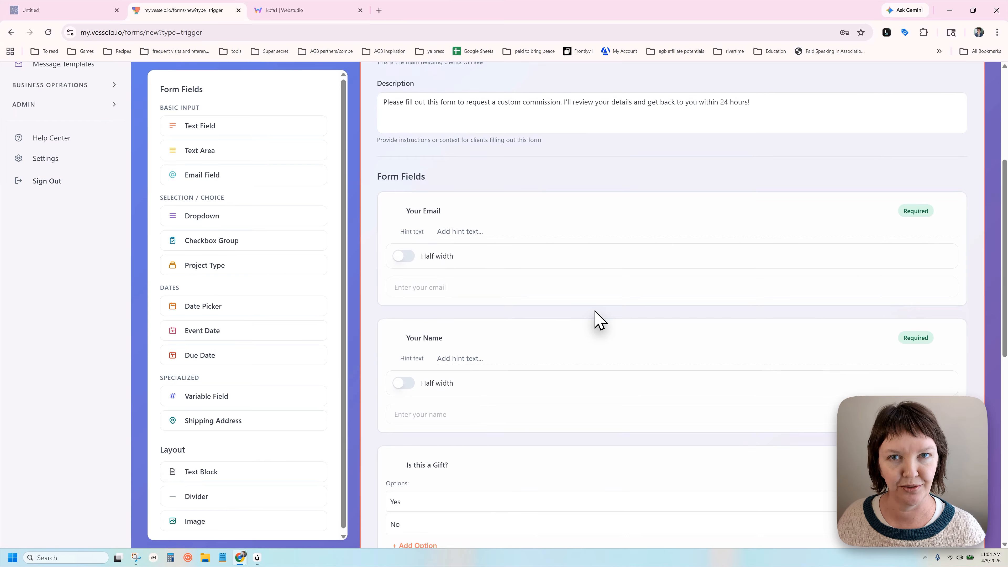
{"action": "scroll", "coordinate": [513, 328], "scroll_direction": "up", "scroll_amount": 3}
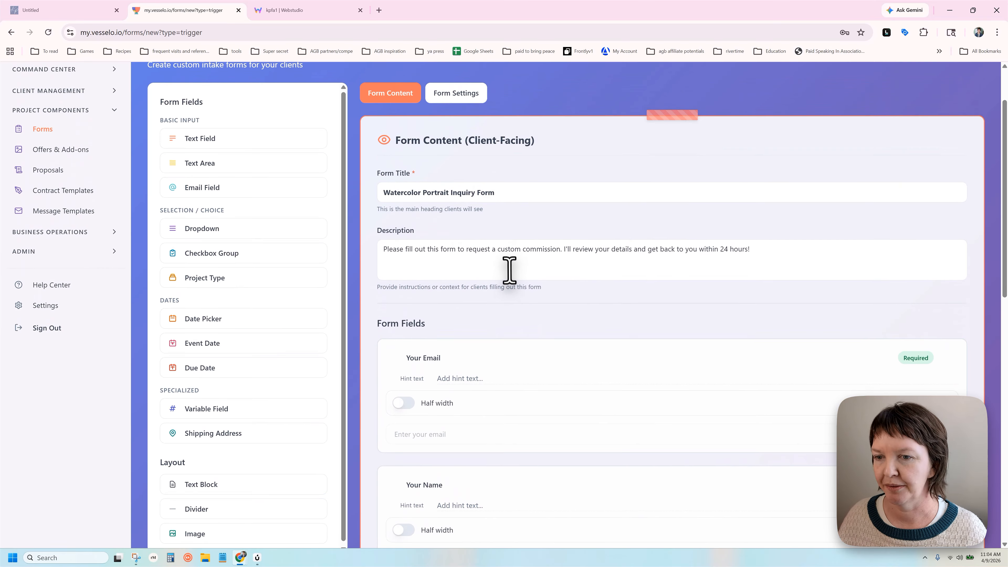
In Form Settings, name the form 'Watercolor Portrait Demo' and tag it watercolor project
{"action": "left_click", "coordinate": [458, 98]}
{"action": "left_click", "coordinate": [427, 195]}
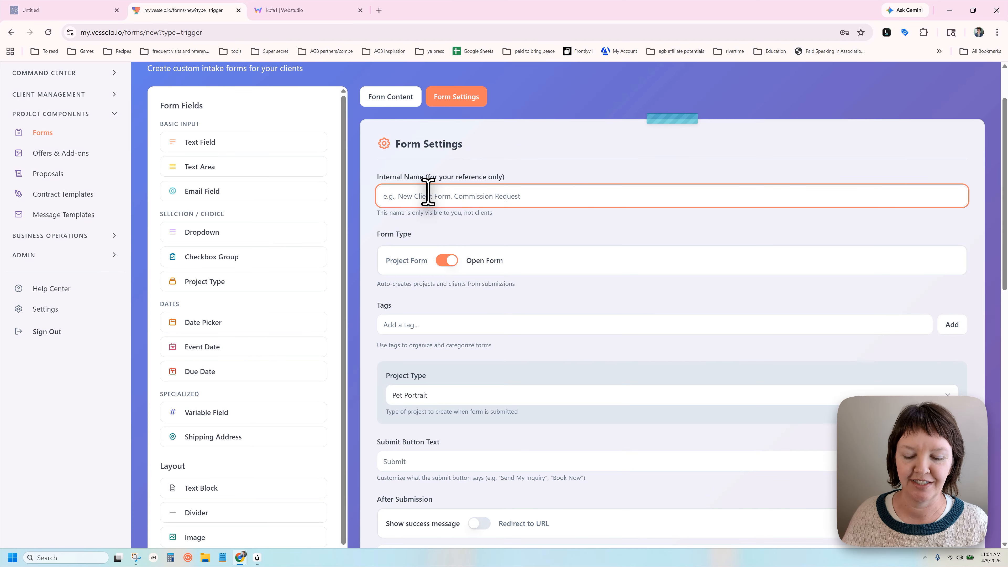
{"action": "type", "text": "Watercolor Portrait Demo"}
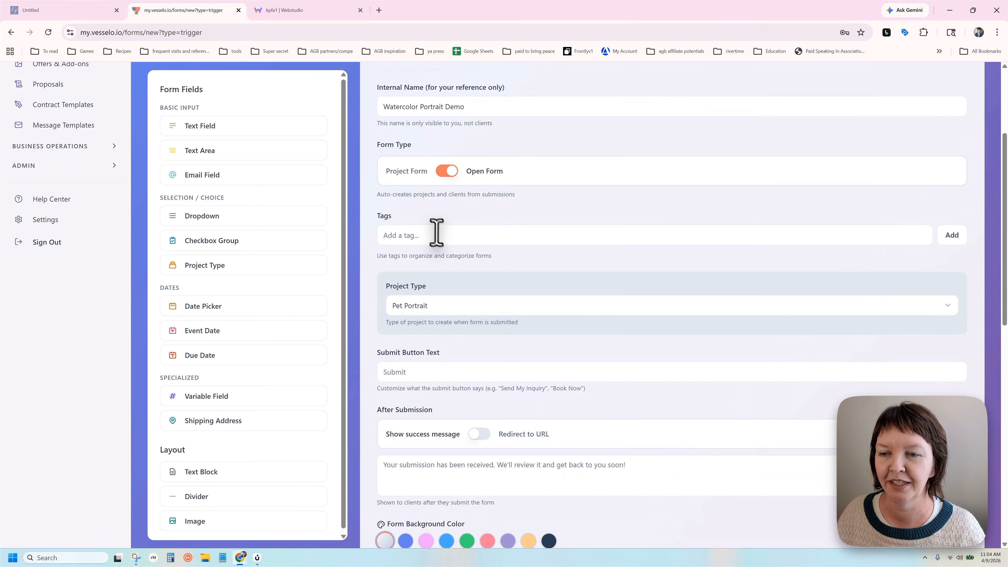
{"action": "left_click", "coordinate": [445, 234]}
{"action": "type", "text": "watercolor project"}
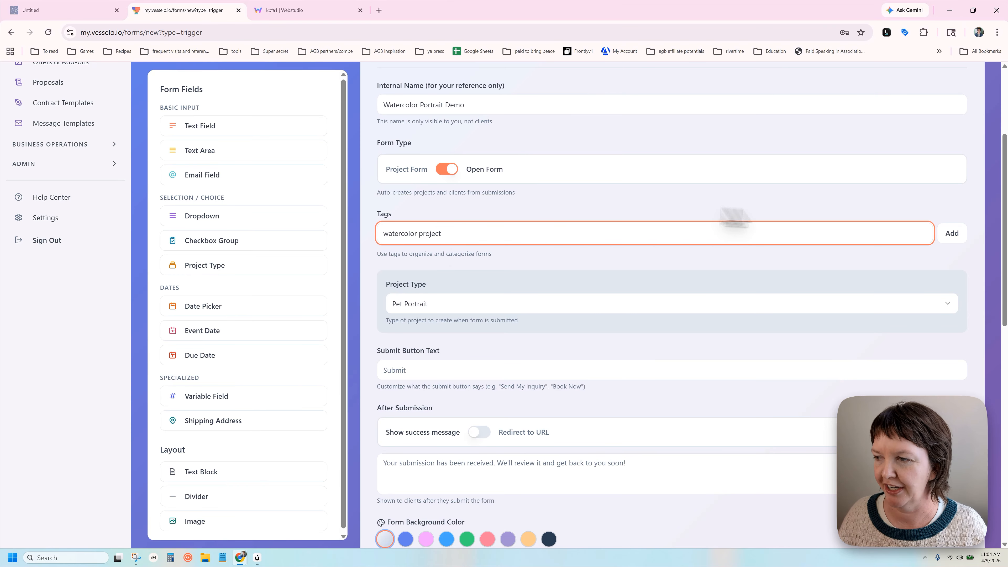
{"action": "left_click", "coordinate": [951, 233]}
Choose Watercolor Portrait as project type and make the submit text 'Start Your Portrait'
{"action": "scroll", "coordinate": [912, 231], "scroll_direction": "down", "scroll_amount": 1}
{"action": "left_click", "coordinate": [470, 270]}
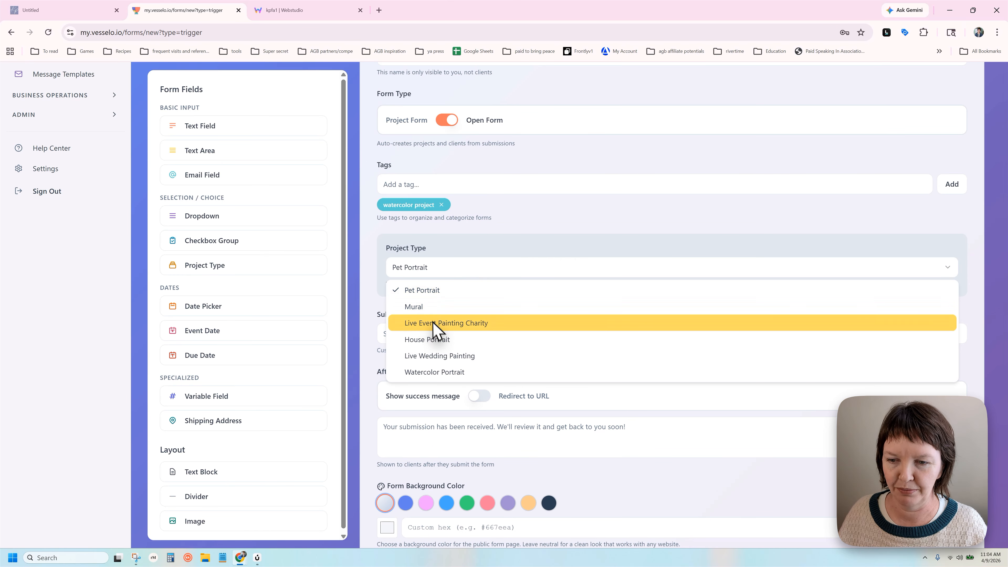
{"action": "left_click", "coordinate": [440, 372]}
{"action": "scroll", "coordinate": [476, 299], "scroll_direction": "down", "scroll_amount": 2}
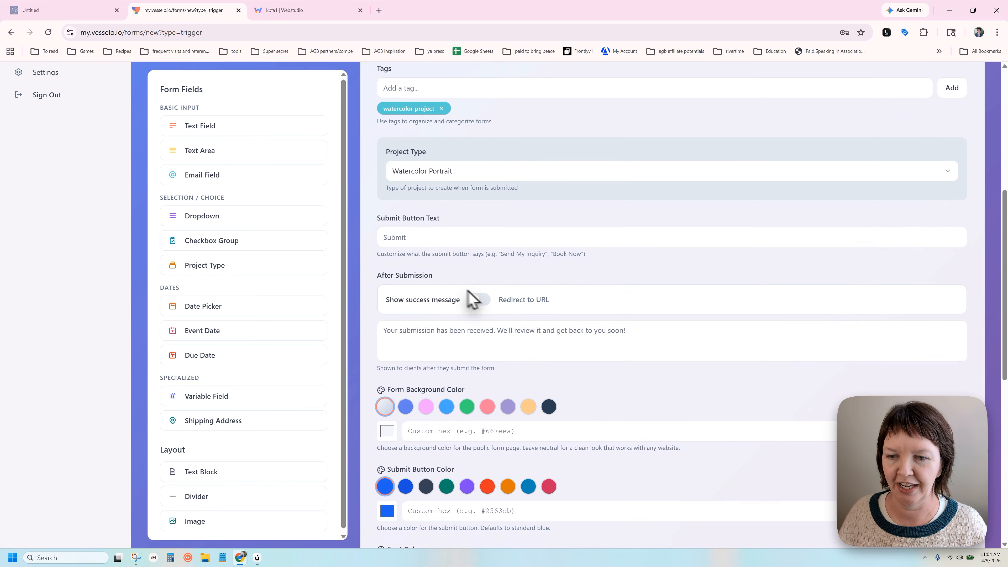
{"action": "left_click", "coordinate": [430, 233]}
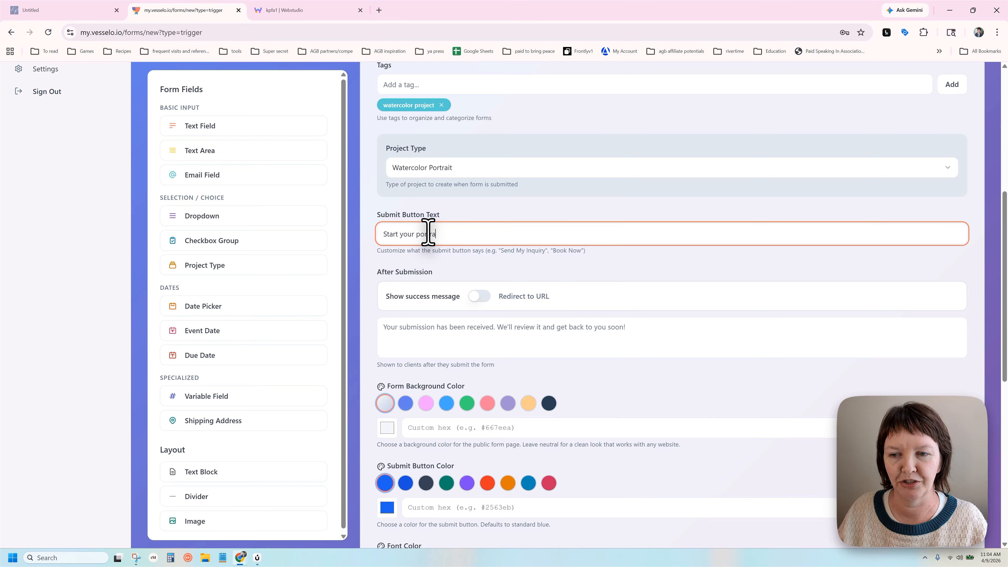
{"action": "left_click", "coordinate": [441, 250]}
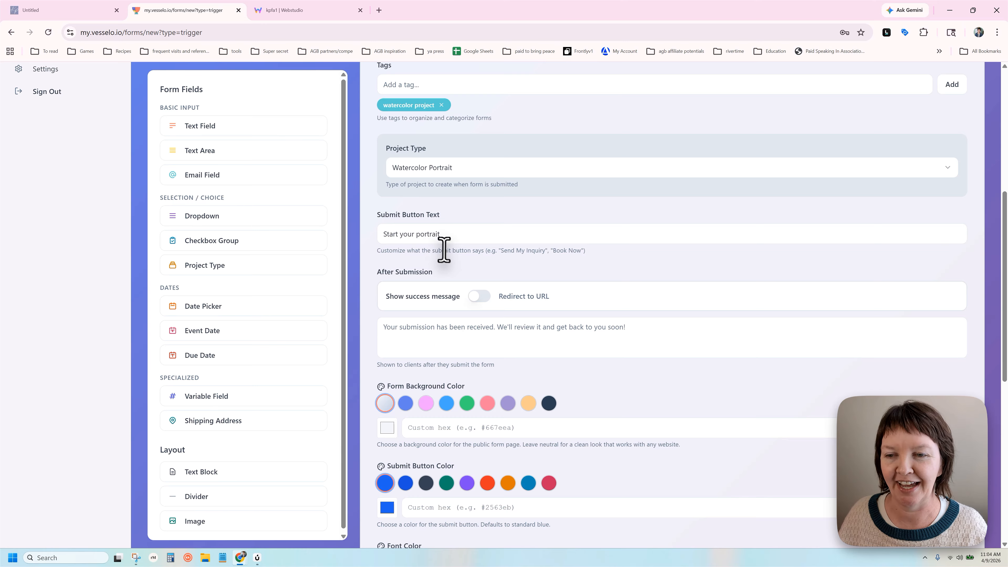
{"action": "left_click", "coordinate": [401, 234]}
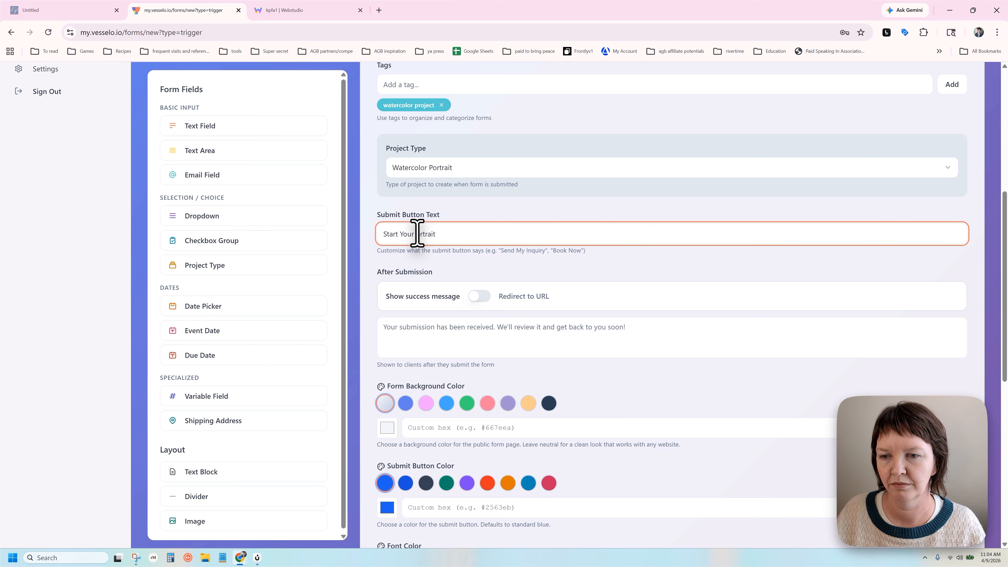
Compare the success message and redirect-to-URL options, keeping the default success message
{"action": "scroll", "coordinate": [417, 234], "scroll_direction": "down", "scroll_amount": 4}
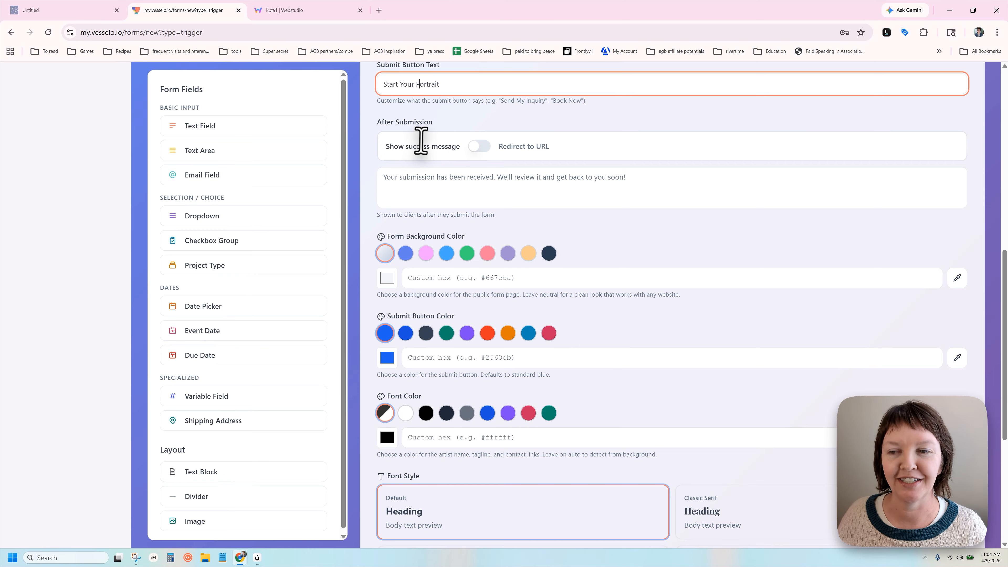
{"action": "left_click_drag", "start_coordinate": [389, 147], "coordinate": [428, 152]}
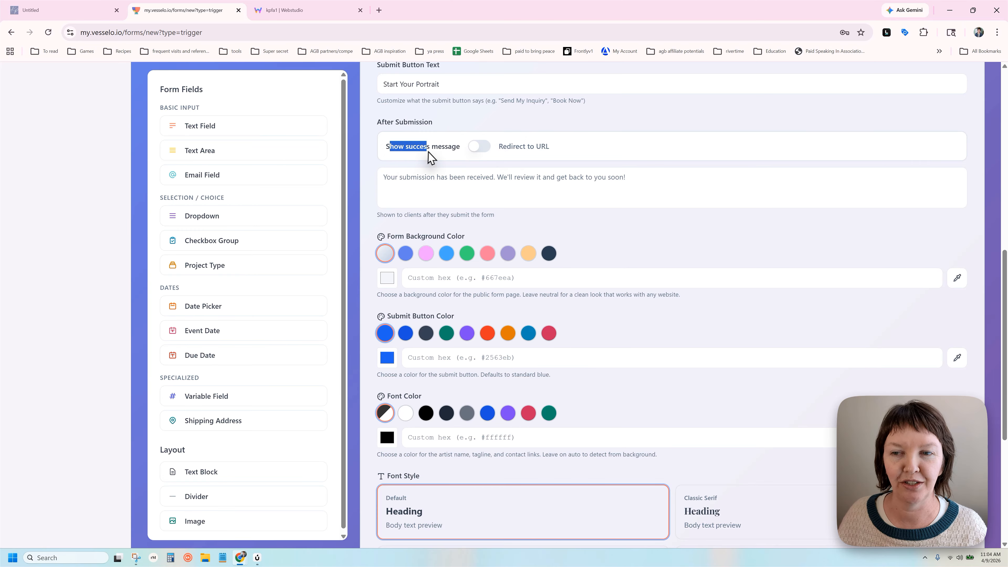
{"action": "left_click", "coordinate": [448, 144]}
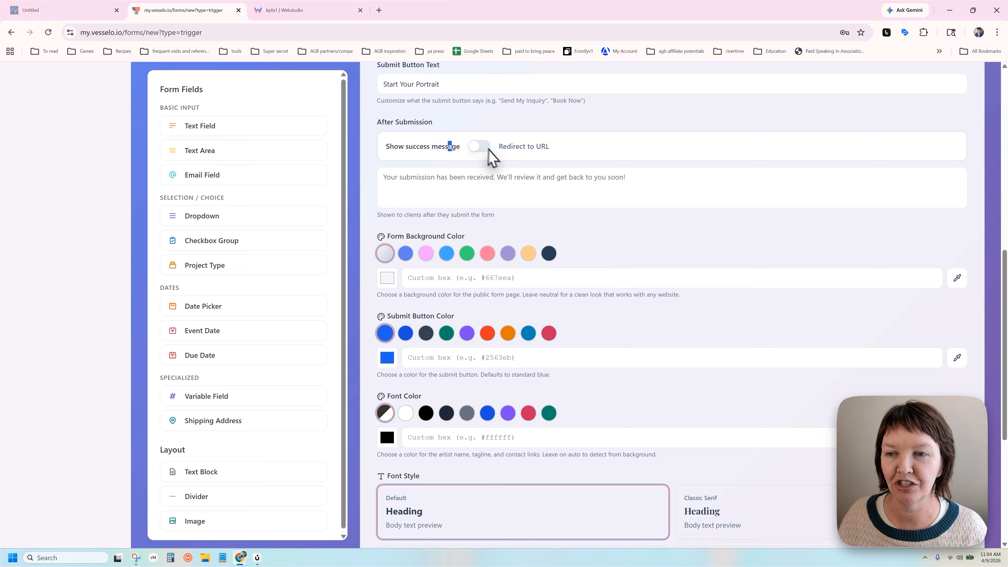
{"action": "left_click", "coordinate": [453, 176]}
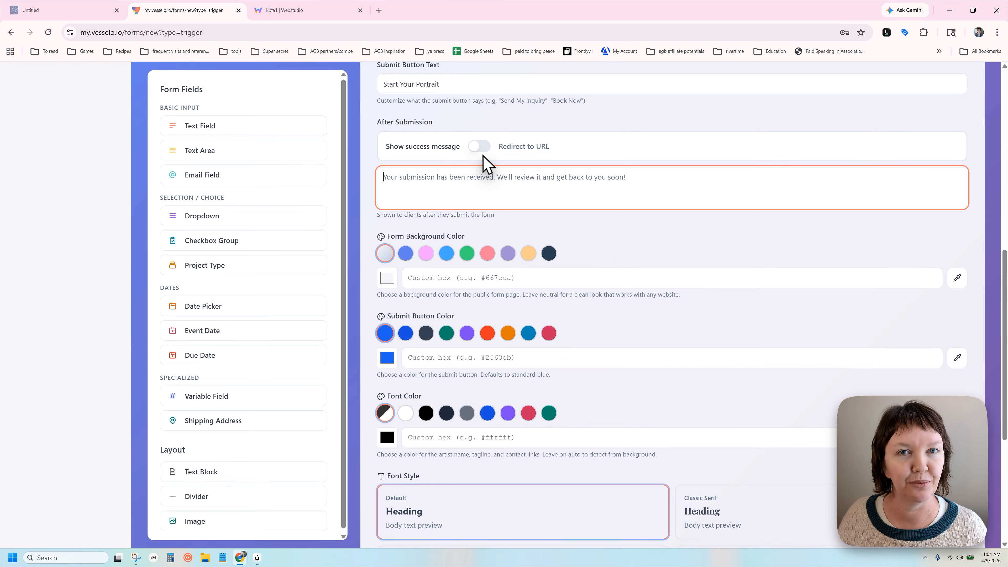
{"action": "left_click", "coordinate": [495, 150]}
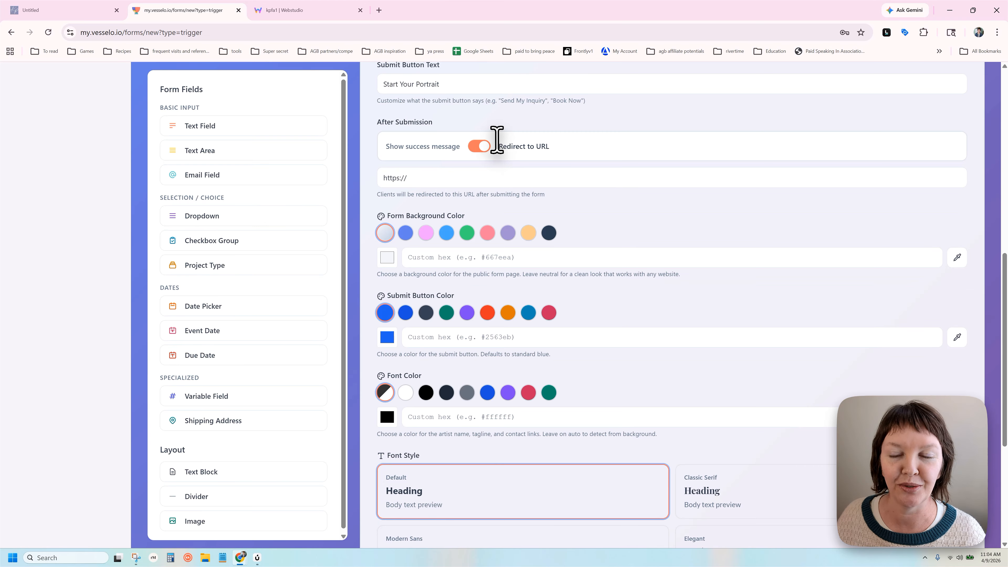
{"action": "left_click_drag", "start_coordinate": [507, 146], "coordinate": [556, 154]}
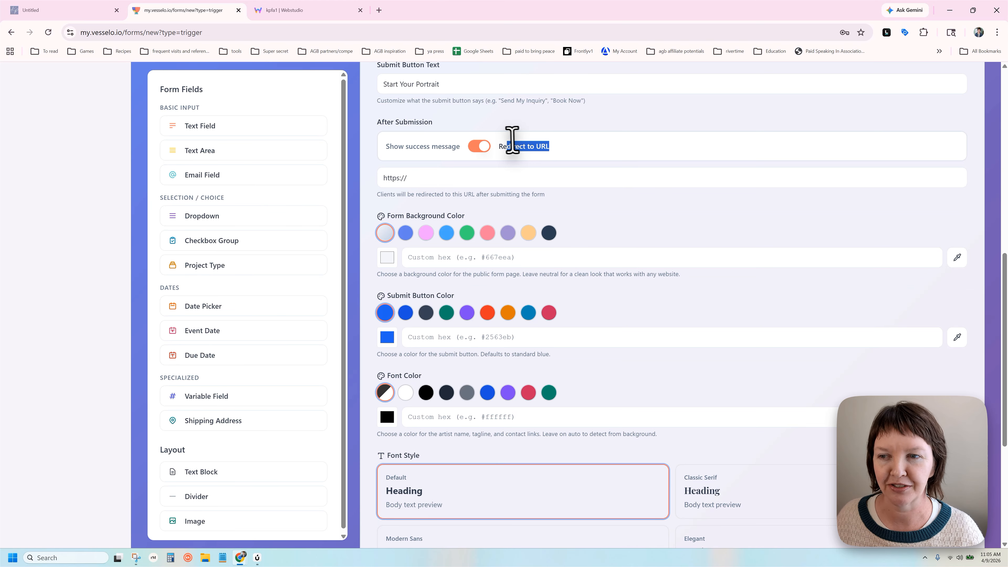
{"action": "left_click_drag", "start_coordinate": [503, 146], "coordinate": [560, 157]}
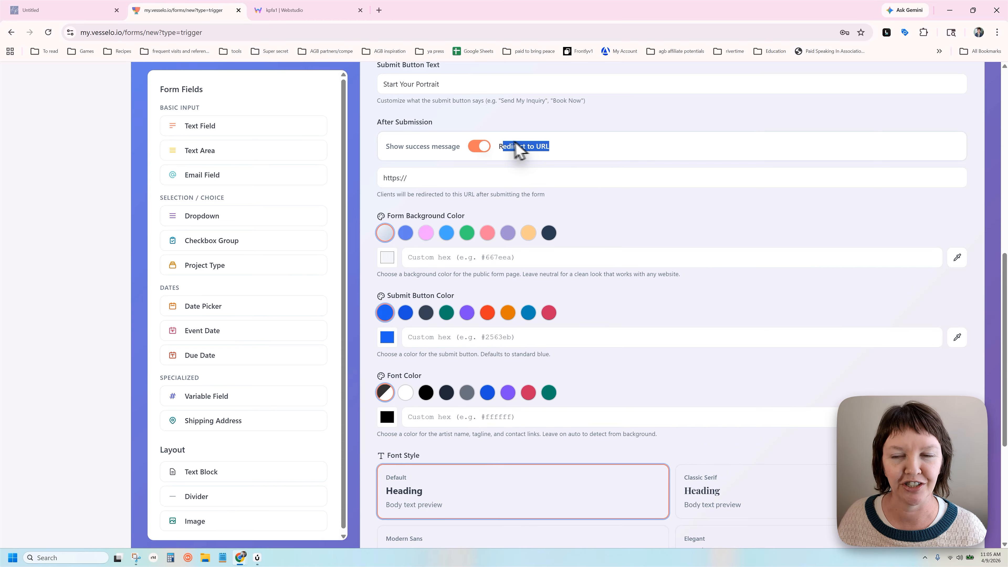
{"action": "left_click", "coordinate": [479, 147]}
Point out the form background and submit button colour settings
{"action": "scroll", "coordinate": [433, 170], "scroll_direction": "down", "scroll_amount": 3}
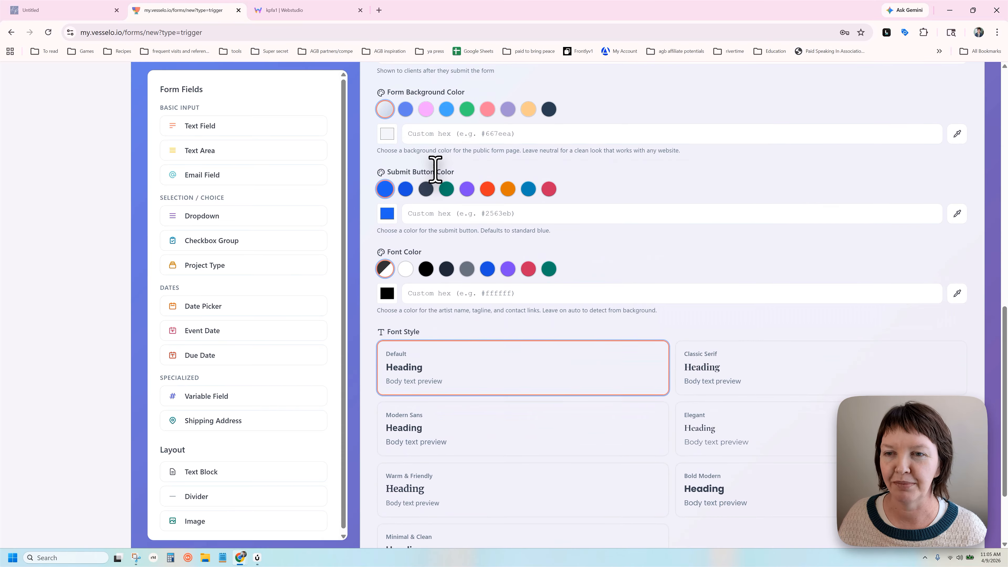
{"action": "scroll", "coordinate": [463, 176], "scroll_direction": "up", "scroll_amount": 1}
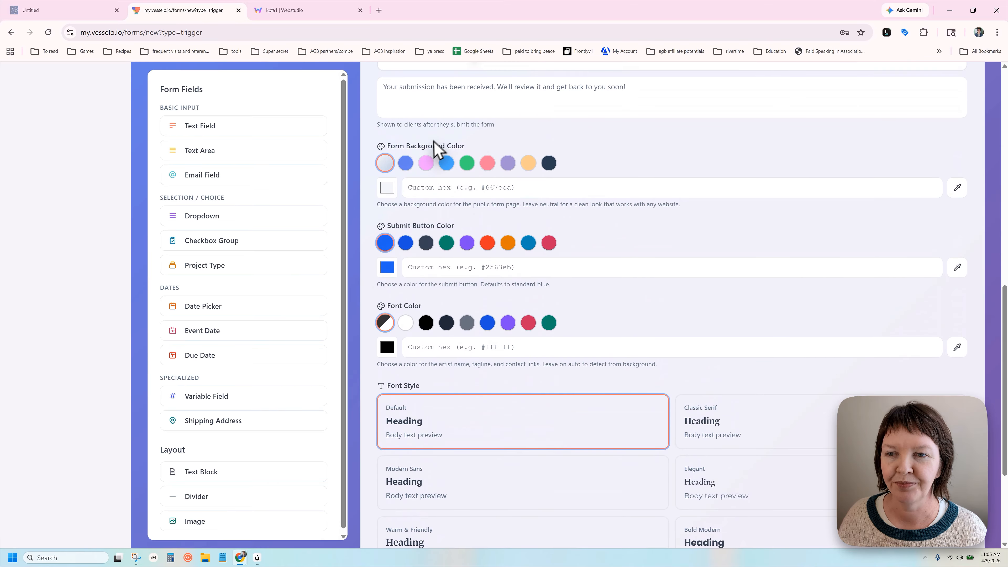
{"action": "left_click_drag", "start_coordinate": [383, 147], "coordinate": [472, 153]}
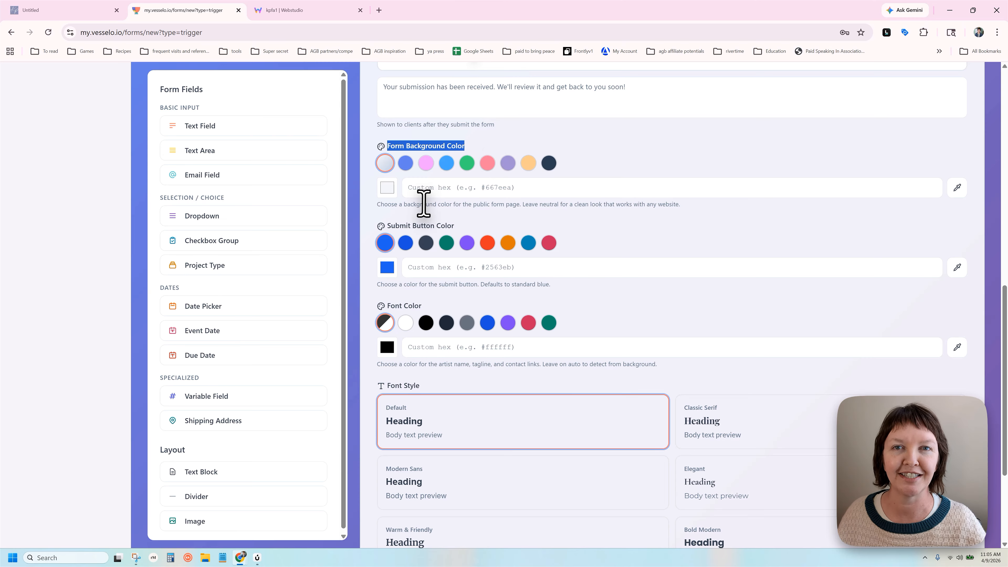
{"action": "left_click_drag", "start_coordinate": [384, 225], "coordinate": [372, 251]}
{"action": "scroll", "coordinate": [465, 225], "scroll_direction": "down", "scroll_amount": 1}
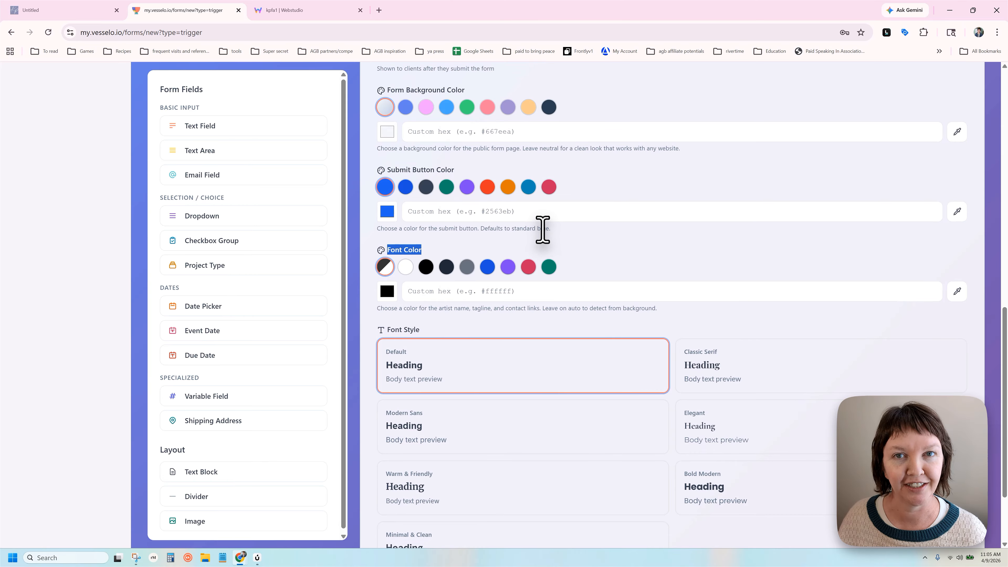
{"action": "scroll", "coordinate": [547, 232], "scroll_direction": "up", "scroll_amount": 3}
{"action": "scroll", "coordinate": [555, 239], "scroll_direction": "down", "scroll_amount": 1}
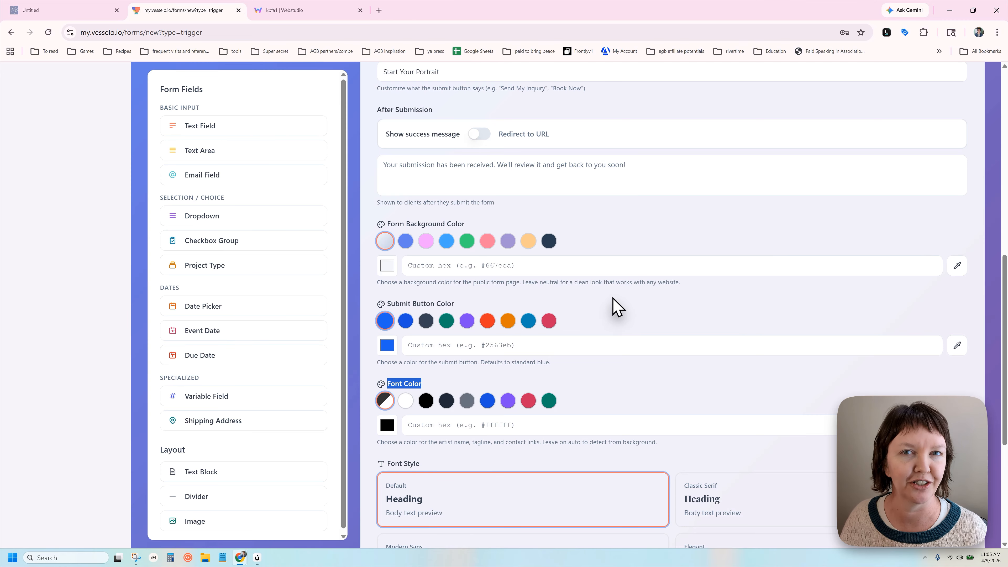
Give the form a custom #6c6cd0 background sampled from the page's blue border
{"action": "scroll", "coordinate": [612, 288], "scroll_direction": "down", "scroll_amount": 1}
{"action": "left_click", "coordinate": [450, 224]}
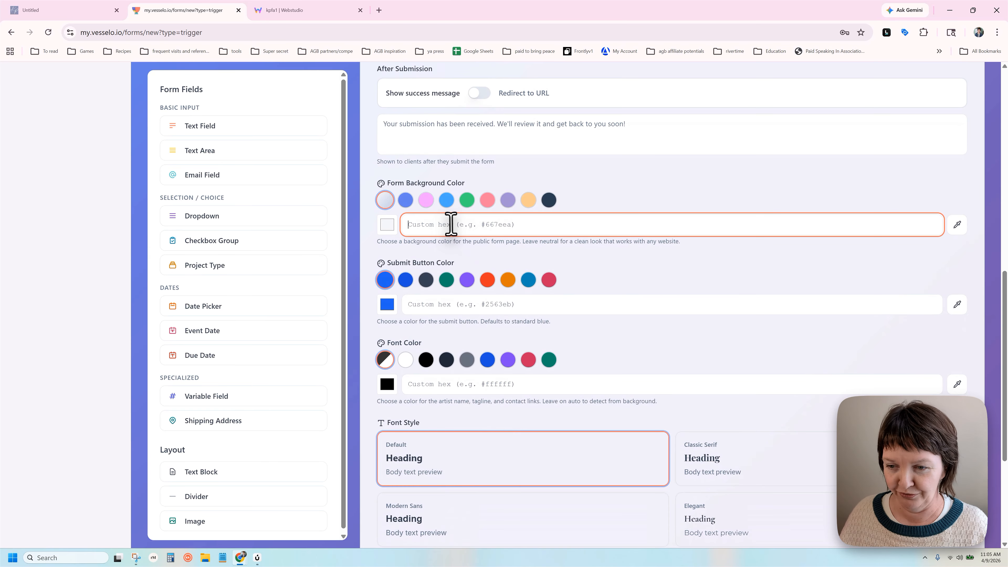
{"action": "left_click", "coordinate": [388, 224]}
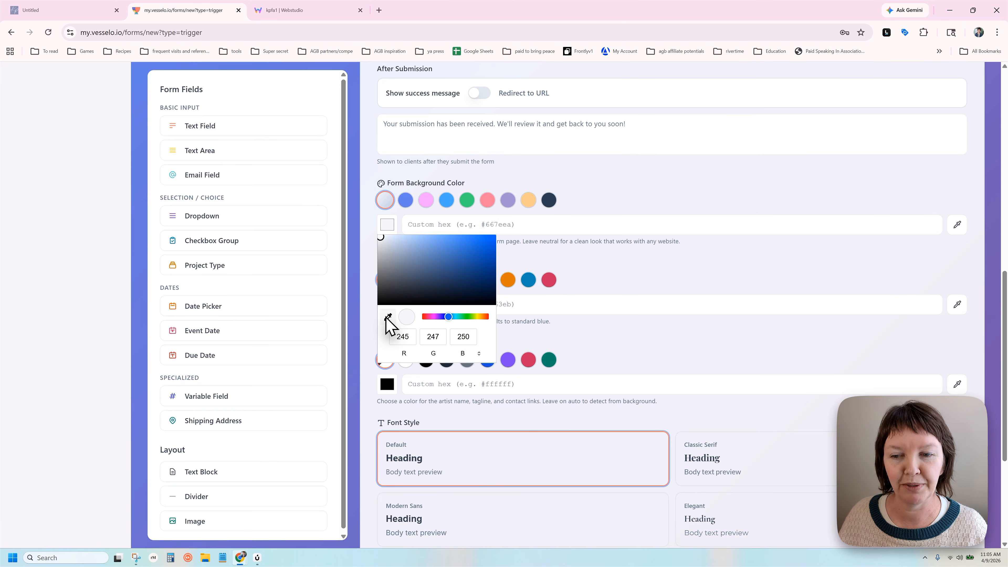
{"action": "left_click", "coordinate": [387, 317]}
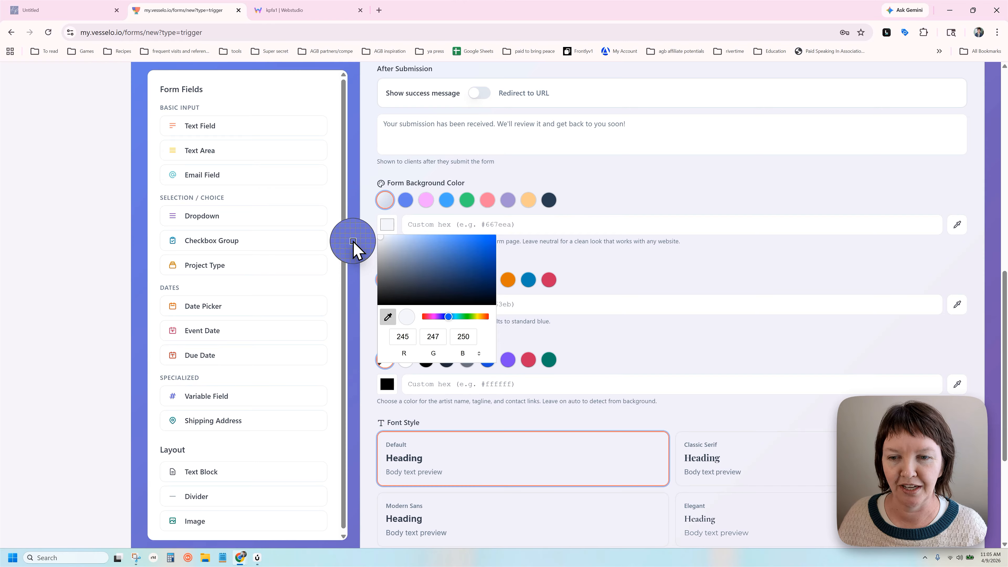
{"action": "left_click", "coordinate": [352, 242]}
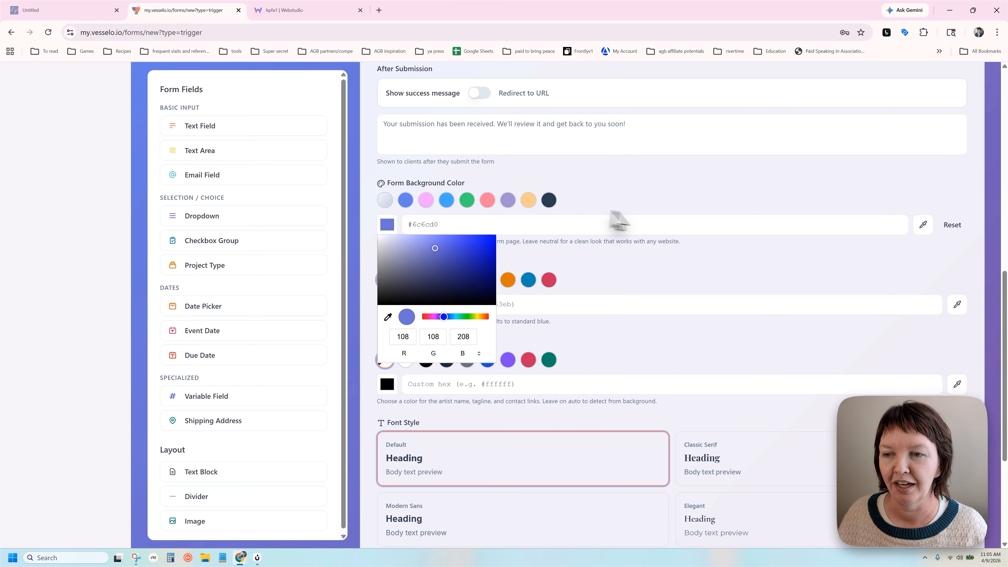
{"action": "left_click", "coordinate": [646, 189]}
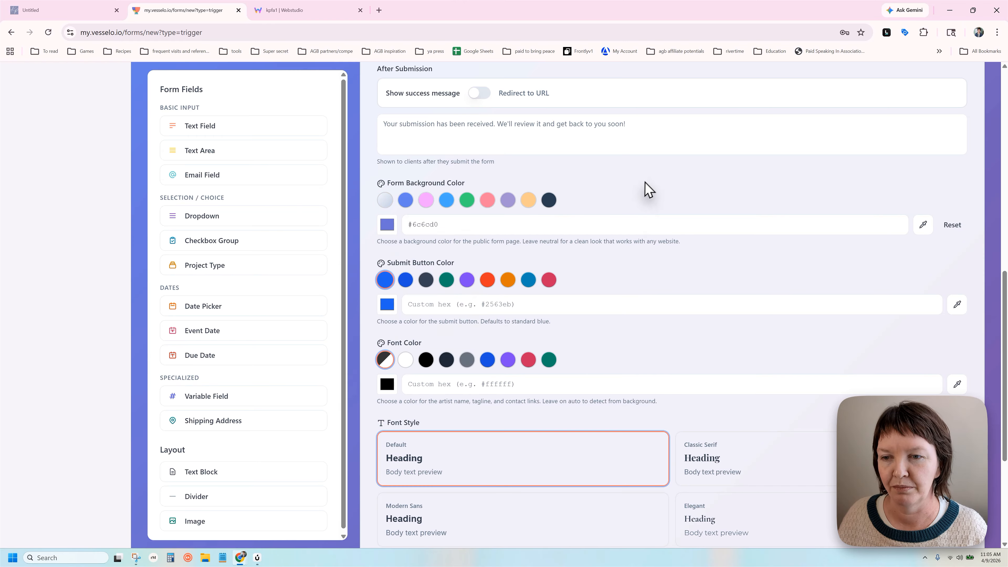
Make the submit button orange (#d97706) and preview the finished form
{"action": "left_click", "coordinate": [389, 305]}
{"action": "left_click", "coordinate": [388, 396]}
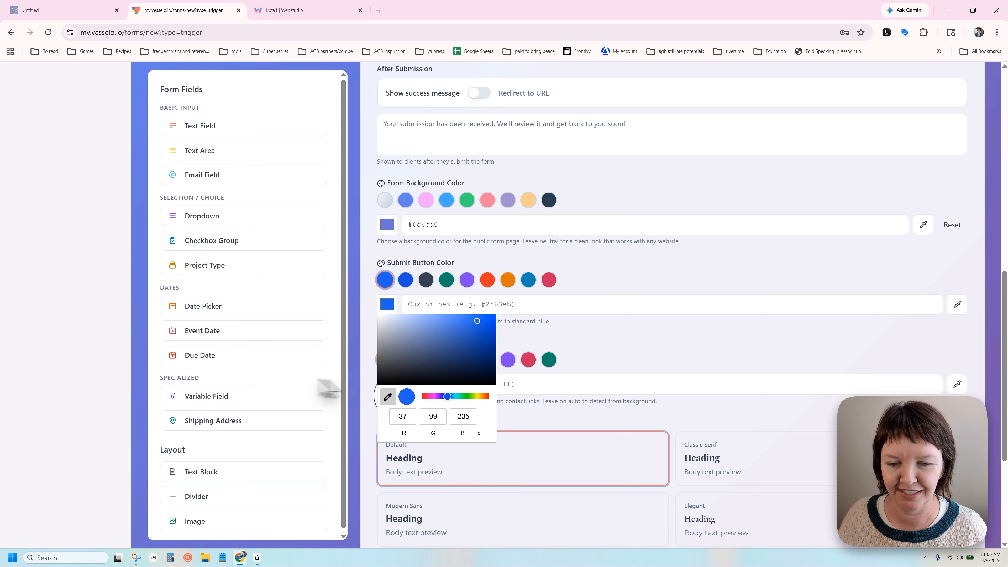
{"action": "left_click", "coordinate": [173, 265]}
{"action": "scroll", "coordinate": [558, 296], "scroll_direction": "down", "scroll_amount": 5}
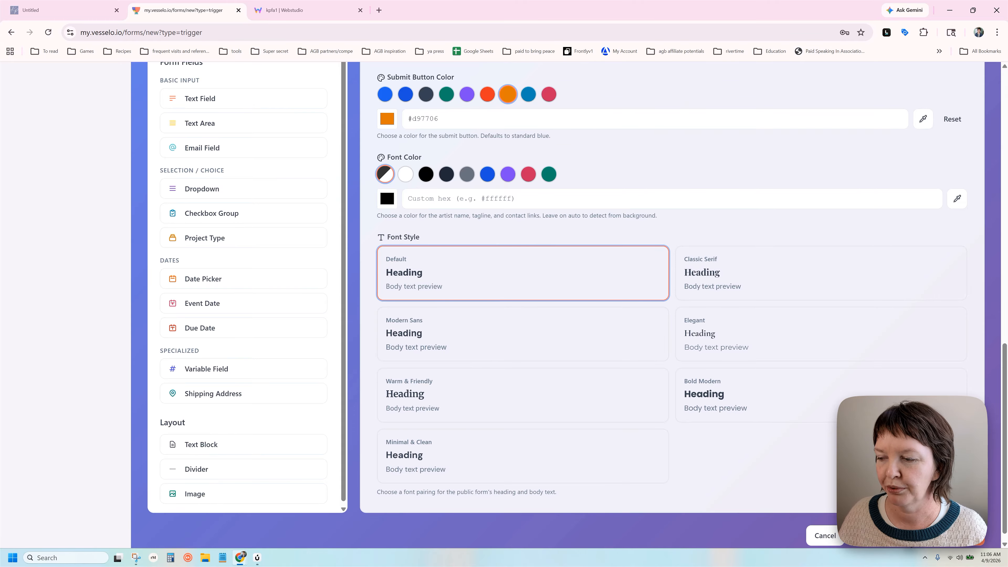
{"action": "left_click", "coordinate": [885, 535]}
{"action": "scroll", "coordinate": [549, 310], "scroll_direction": "down", "scroll_amount": 3}
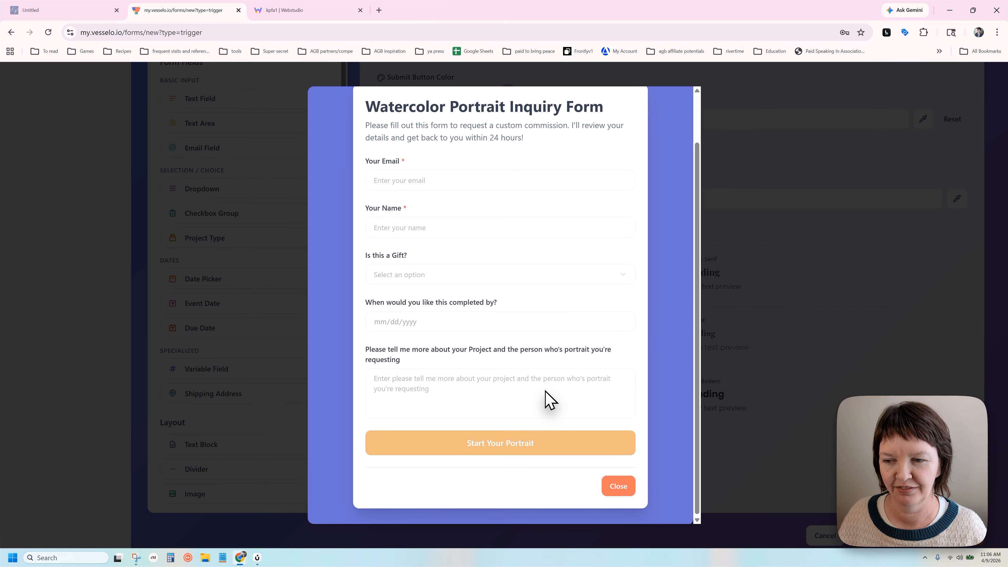
Close the form preview
{"action": "scroll", "coordinate": [549, 399], "scroll_direction": "up", "scroll_amount": 2}
{"action": "scroll", "coordinate": [552, 392], "scroll_direction": "down", "scroll_amount": 3}
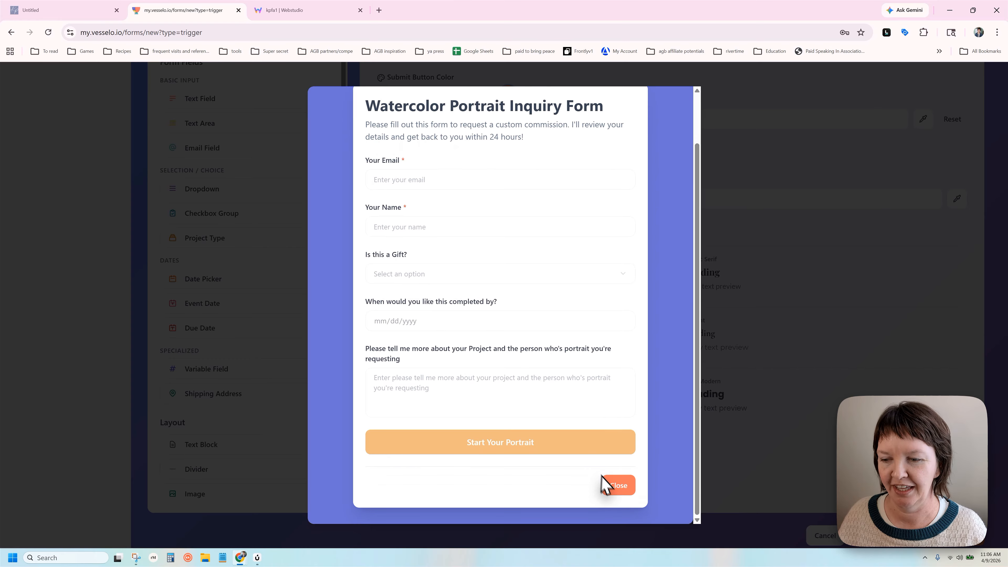
{"action": "left_click", "coordinate": [611, 485]}
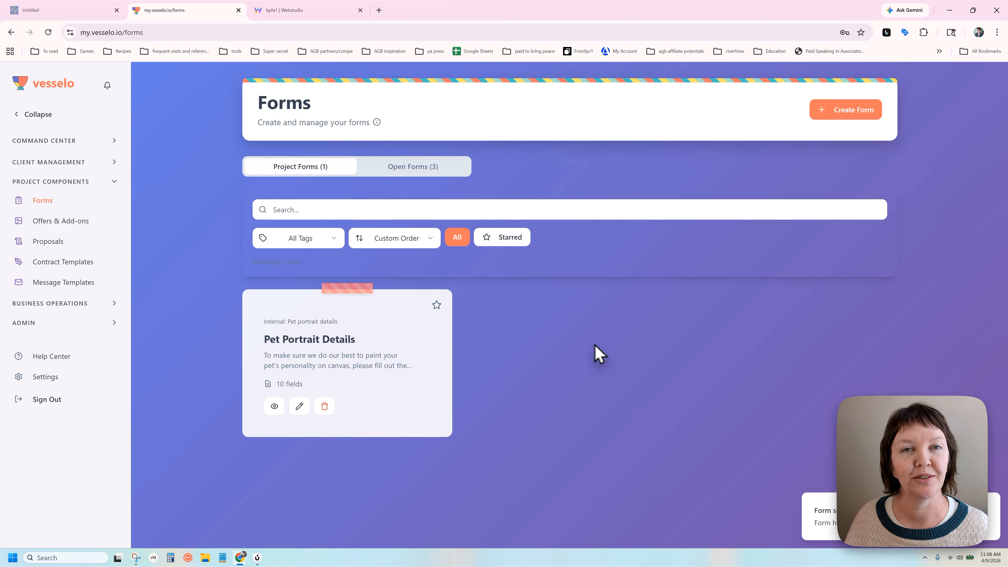
Show the Open Forms list and preview the Watercolor Portrait Inquiry Form's questions
{"action": "left_click", "coordinate": [408, 167]}
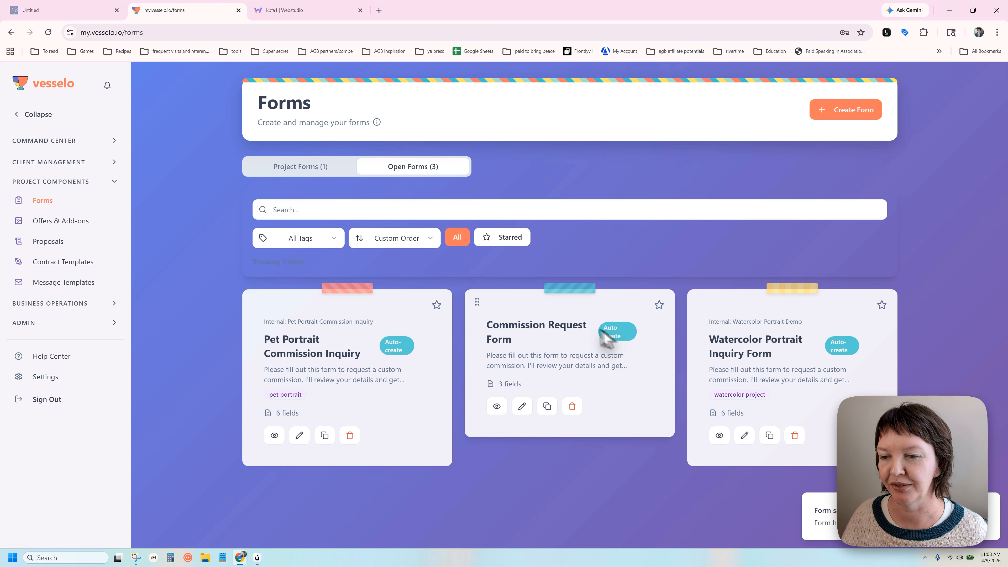
{"action": "left_click", "coordinate": [719, 436]}
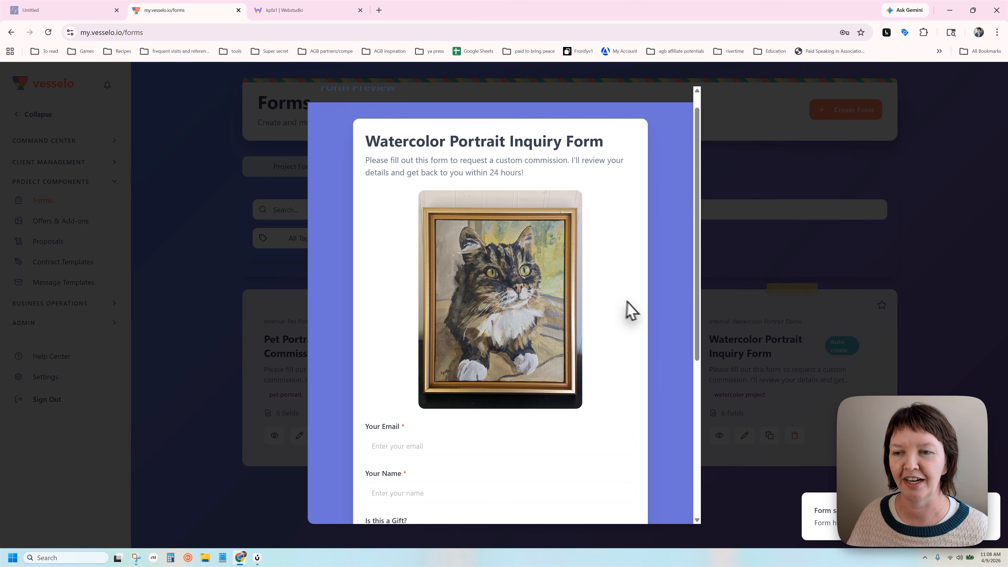
{"action": "scroll", "coordinate": [631, 311], "scroll_direction": "down", "scroll_amount": 3}
{"action": "scroll", "coordinate": [632, 305], "scroll_direction": "down", "scroll_amount": 5}
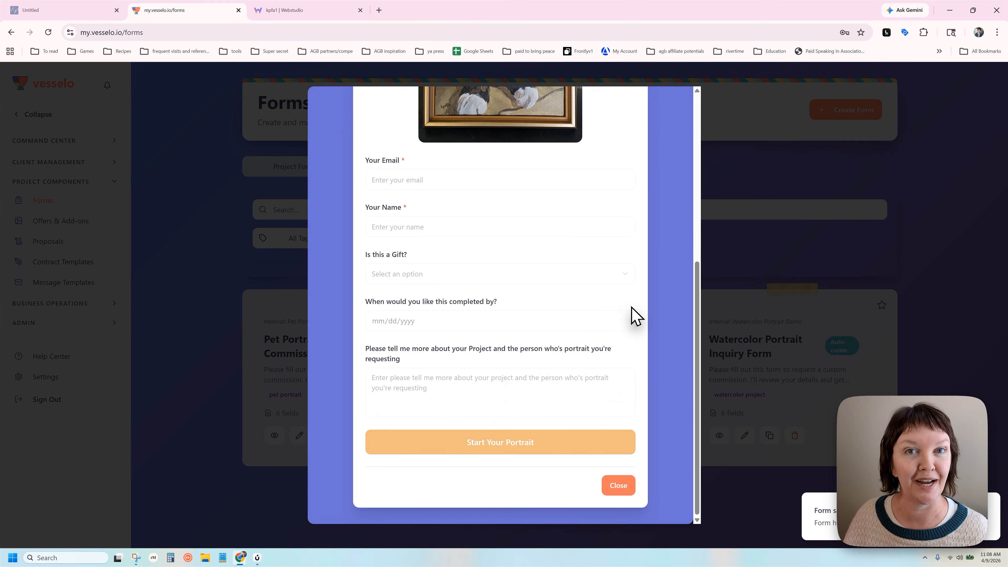
{"action": "scroll", "coordinate": [600, 377], "scroll_direction": "up", "scroll_amount": 1}
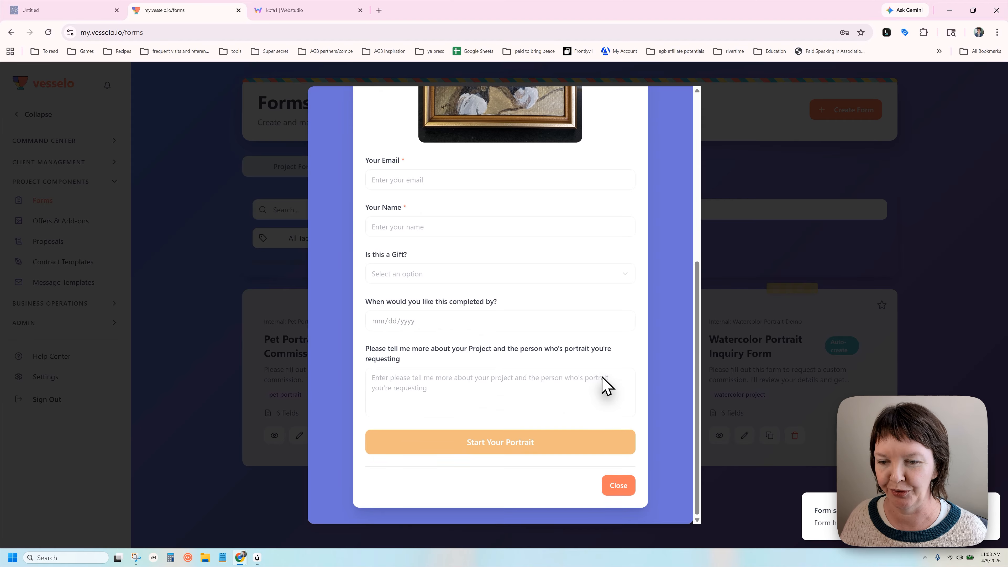
{"action": "scroll", "coordinate": [600, 376], "scroll_direction": "down", "scroll_amount": 1}
{"action": "left_click", "coordinate": [620, 489]}
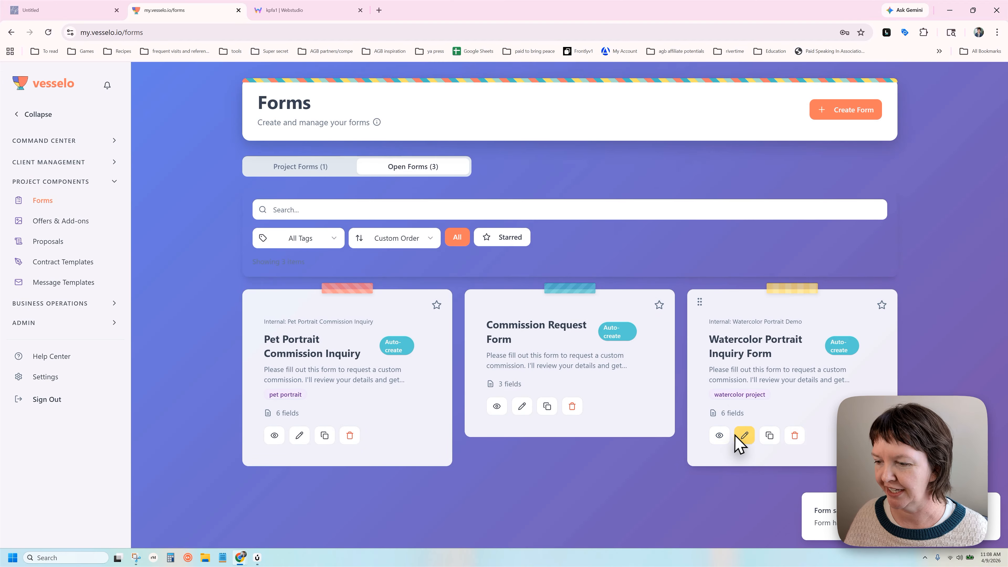
Copy the Watercolor form's Public Form URL and load it in a new browser tab
{"action": "left_click", "coordinate": [774, 435]}
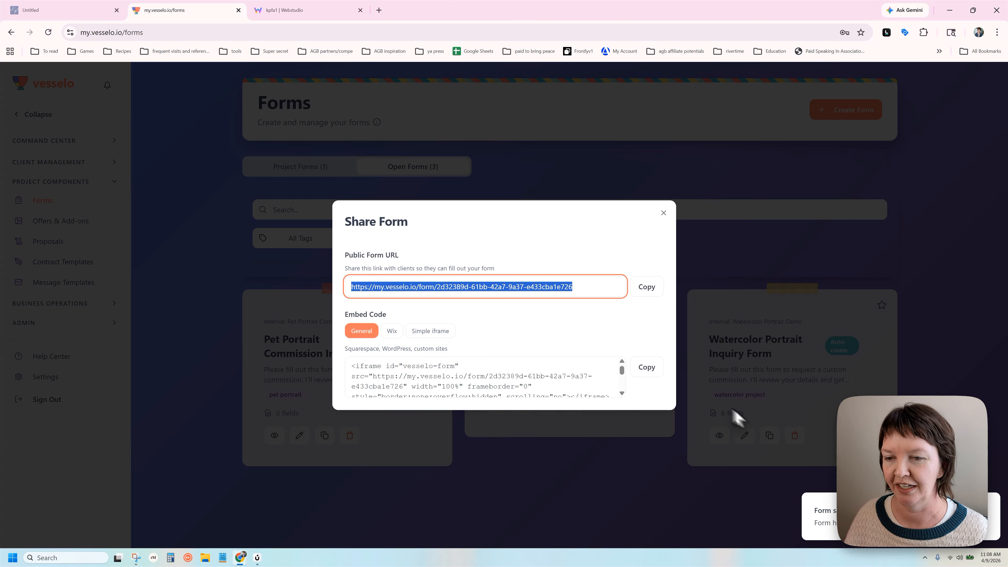
{"action": "left_click", "coordinate": [888, 383]}
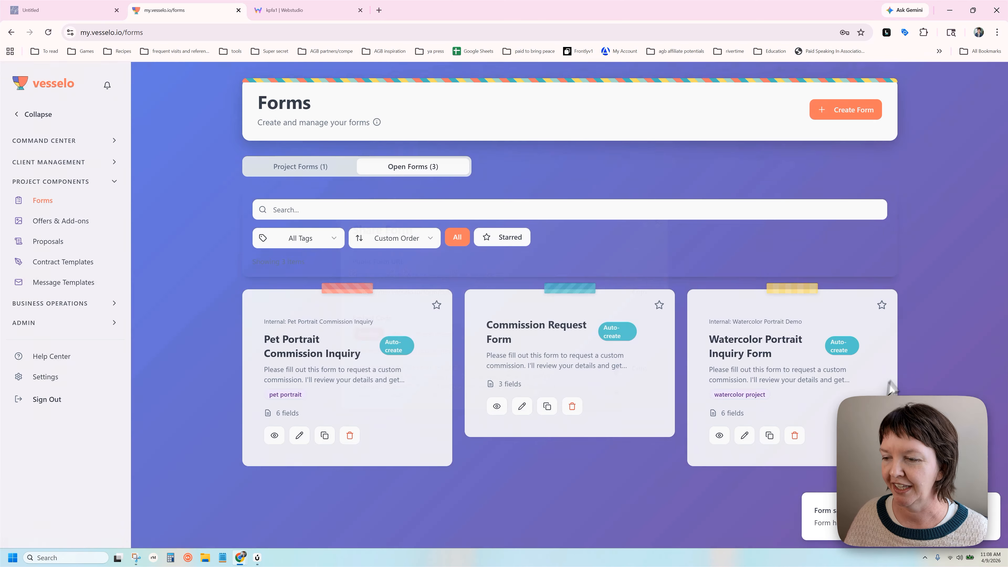
{"action": "left_click", "coordinate": [769, 435]}
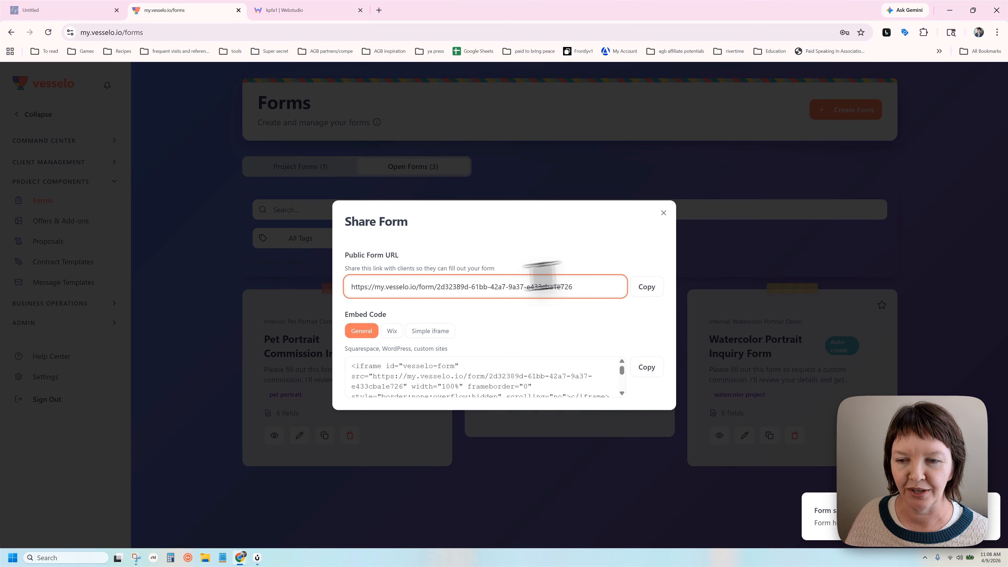
{"action": "left_click", "coordinate": [647, 287]}
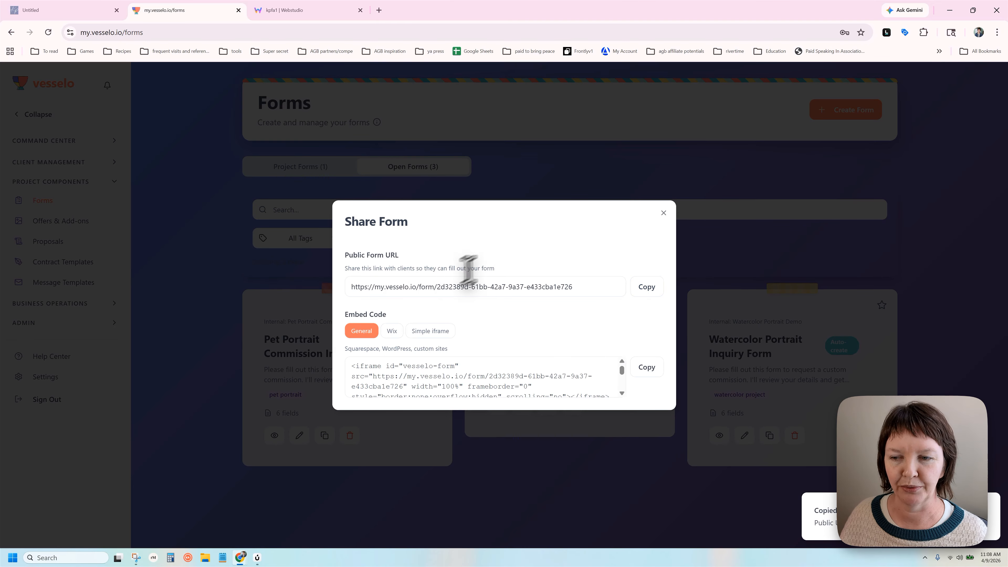
{"action": "left_click", "coordinate": [379, 10]}
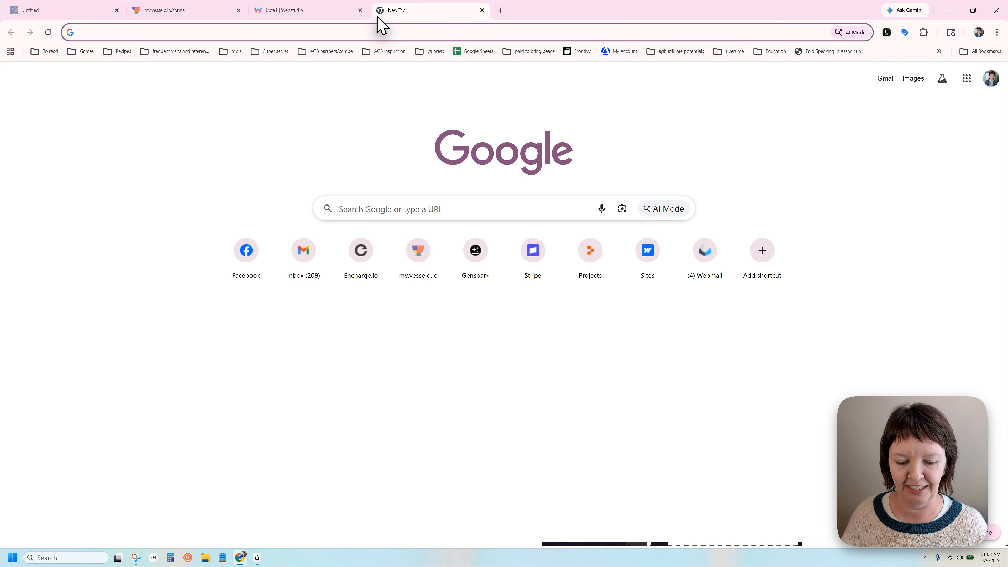
{"action": "key", "text": "ctrl+v"}
{"action": "key", "text": "Return"}
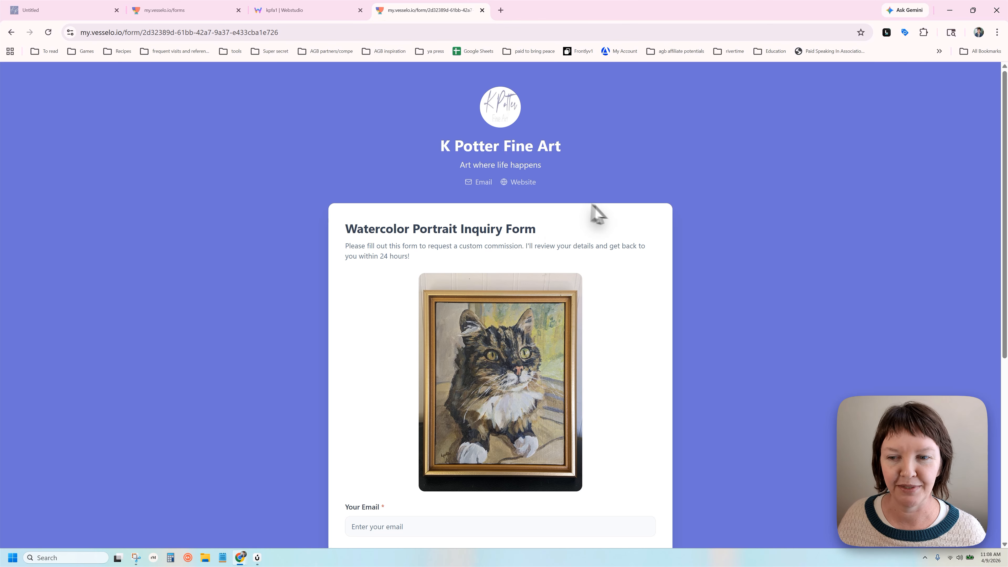
Fill in the test client's email address and name on the public form
{"action": "scroll", "coordinate": [436, 170], "scroll_direction": "down", "scroll_amount": 2}
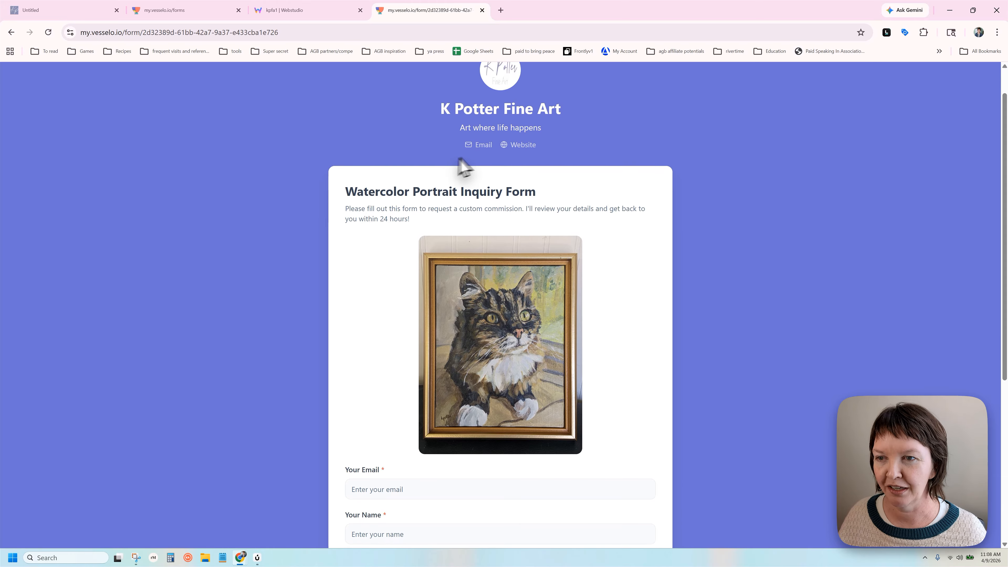
{"action": "left_click_drag", "start_coordinate": [478, 101], "coordinate": [484, 88]}
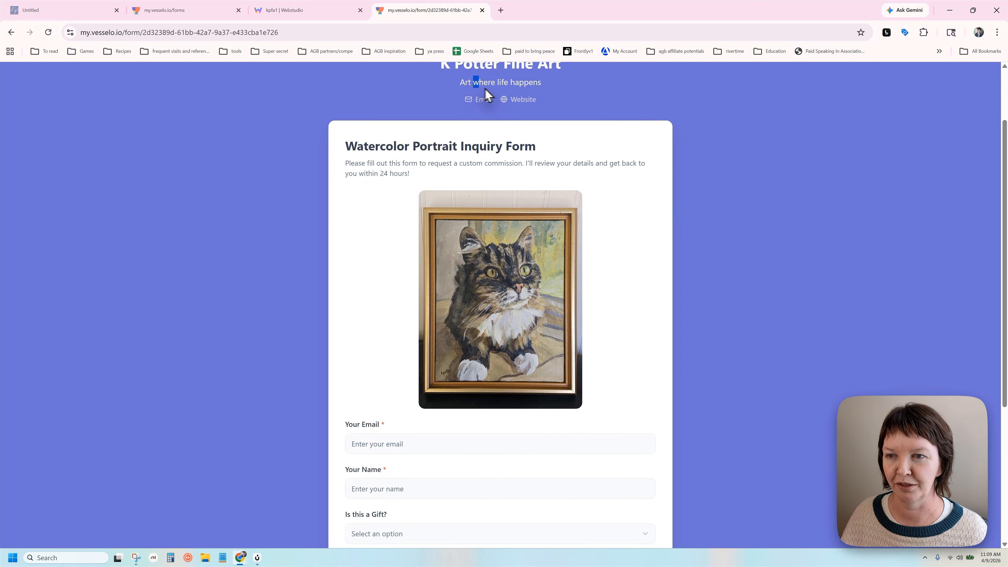
{"action": "left_click", "coordinate": [510, 137]}
{"action": "scroll", "coordinate": [396, 135], "scroll_direction": "down", "scroll_amount": 5}
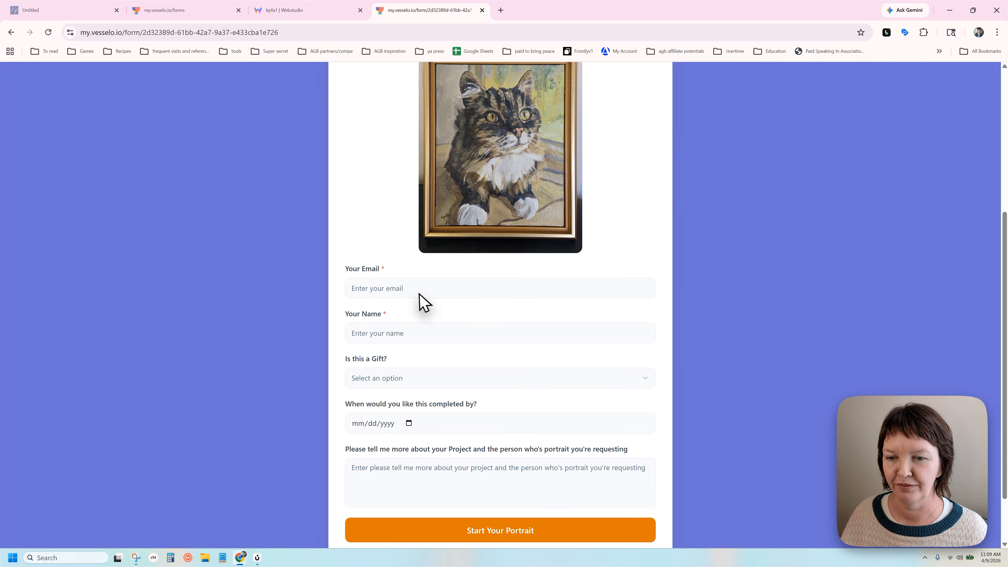
{"action": "left_click", "coordinate": [395, 260]}
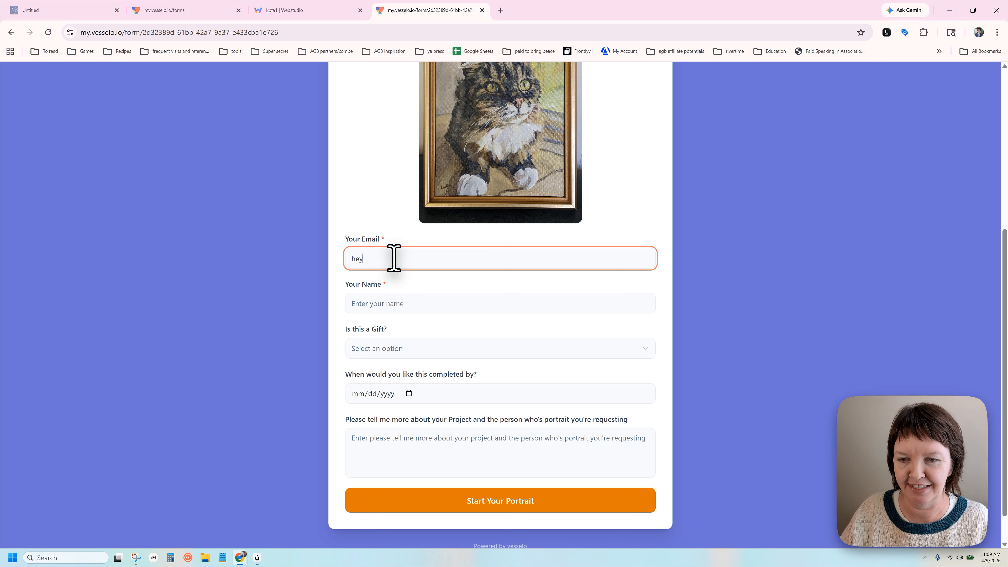
{"action": "key", "text": "Tab"}
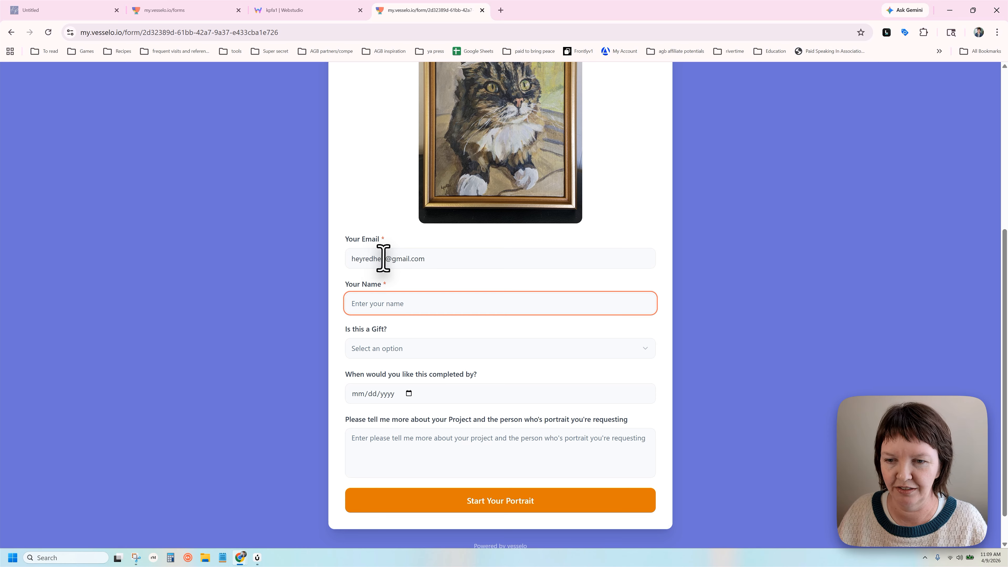
{"action": "left_click", "coordinate": [384, 258]}
{"action": "left_click", "coordinate": [389, 304]}
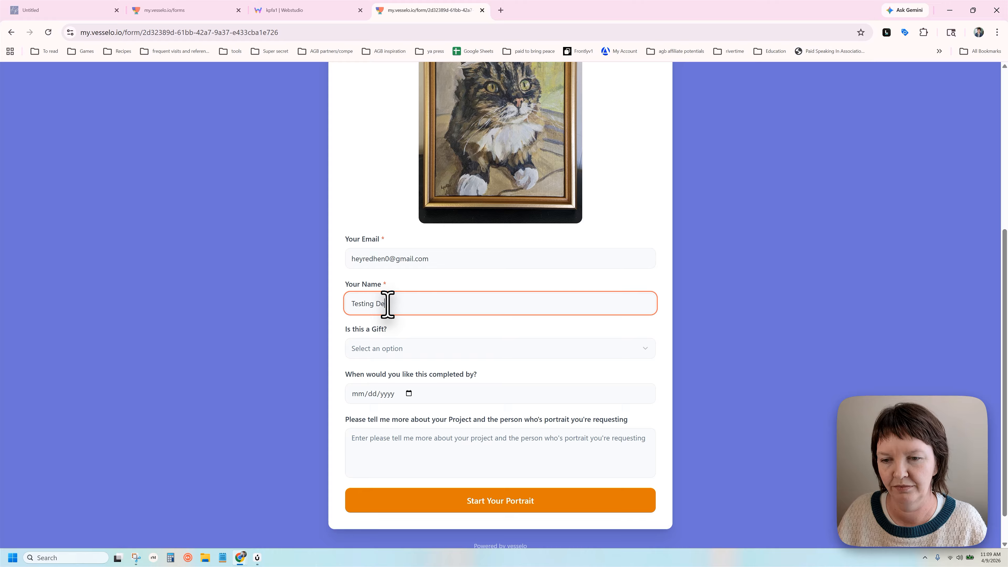
Answer No to the gift question, set April 24 as due date, describe and submit
{"action": "left_click", "coordinate": [400, 350]}
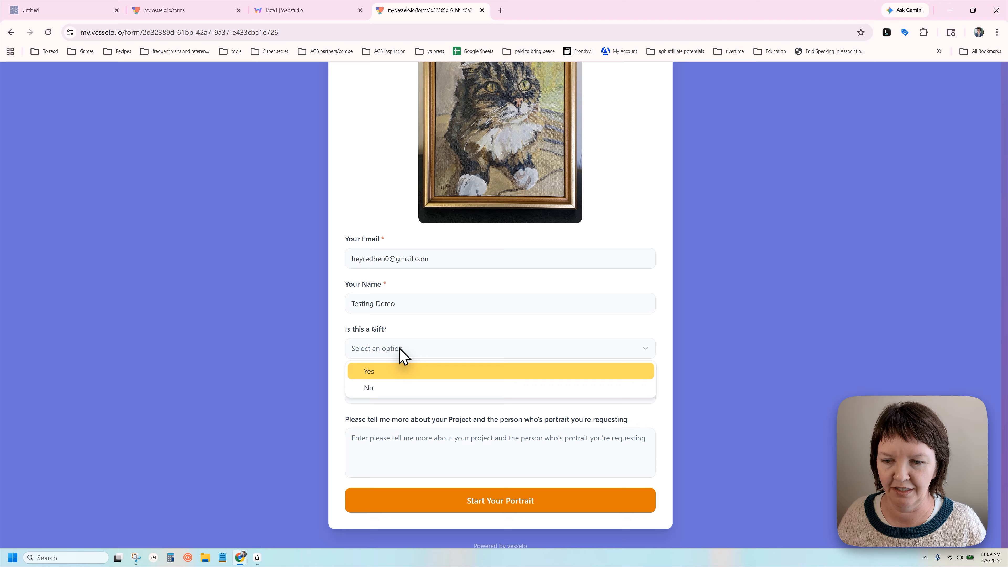
{"action": "left_click", "coordinate": [377, 388]}
{"action": "left_click", "coordinate": [409, 393]}
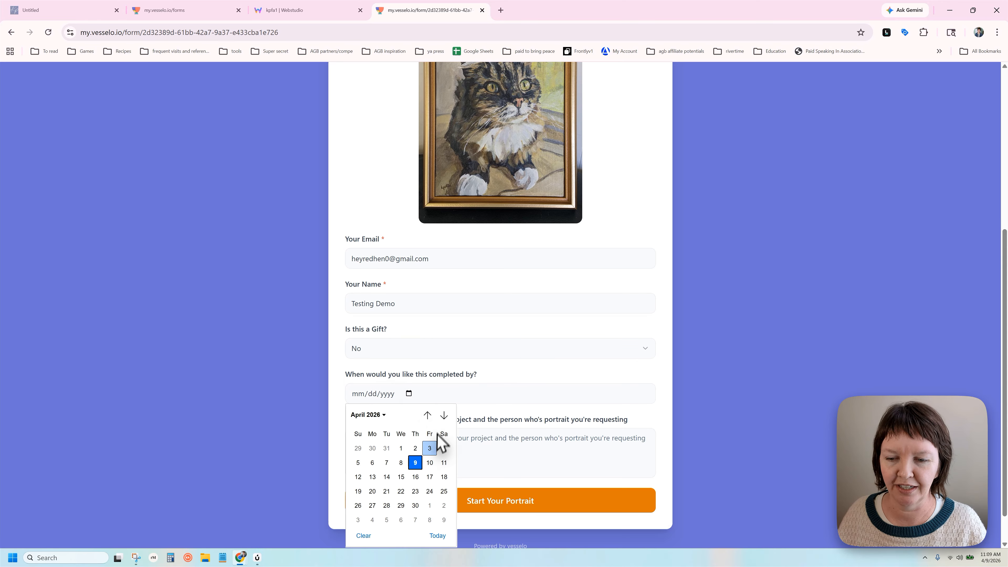
{"action": "left_click", "coordinate": [427, 491]}
{"action": "left_click", "coordinate": [424, 451]}
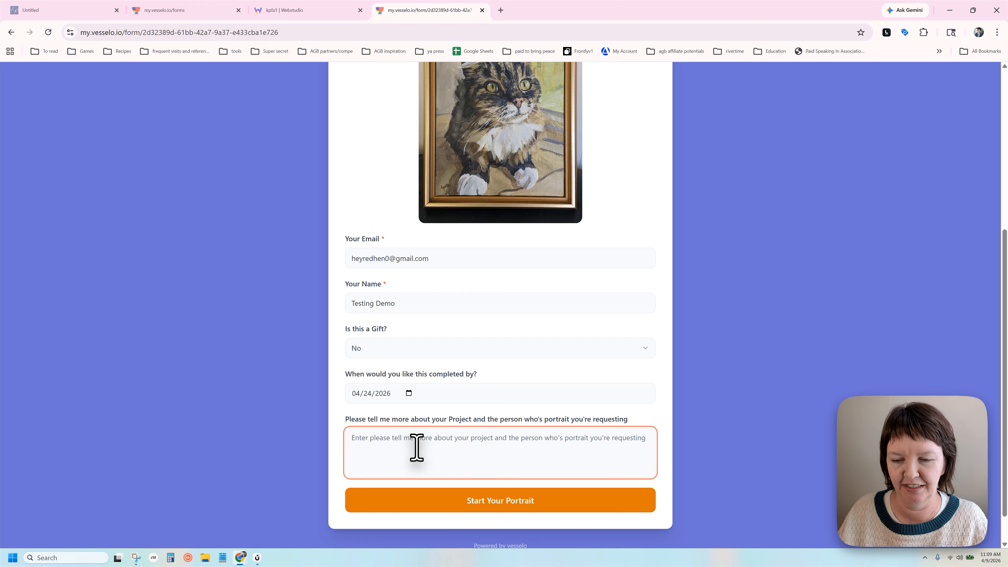
{"action": "type", "text": "She's very nice!"}
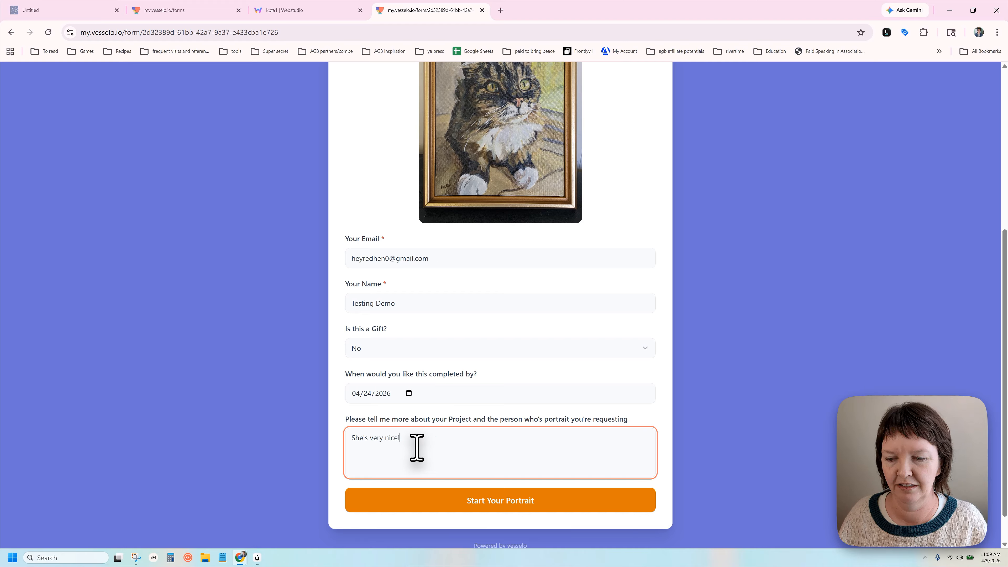
{"action": "left_click", "coordinate": [540, 505]}
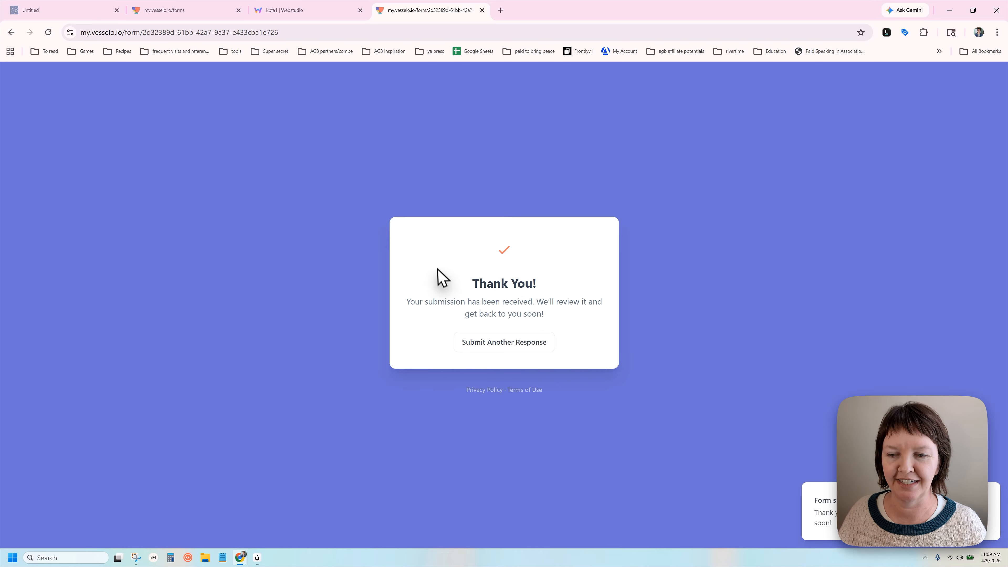
{"action": "left_click_drag", "start_coordinate": [432, 270], "coordinate": [587, 307]}
{"action": "left_click", "coordinate": [630, 302]}
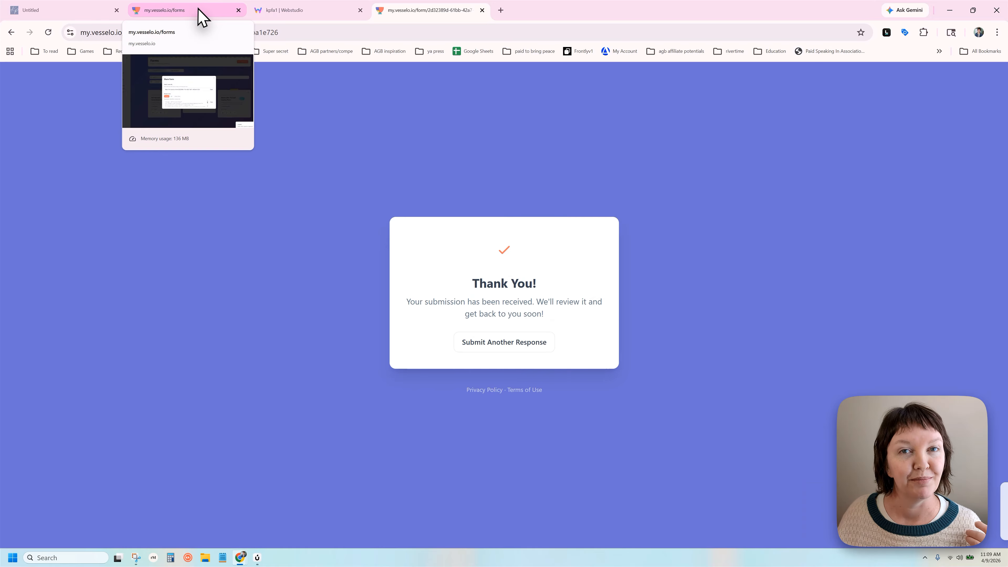
{"action": "left_click", "coordinate": [202, 16]}
Close the Share dialog and open the new Watercolor project from Command Center's Projects list
{"action": "left_click", "coordinate": [663, 213]}
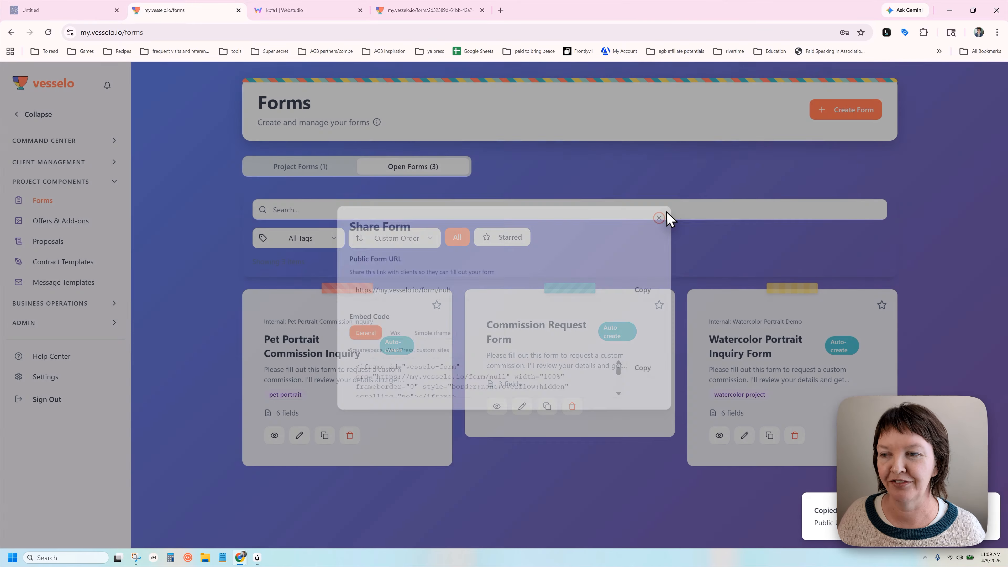
{"action": "left_click", "coordinate": [45, 140]}
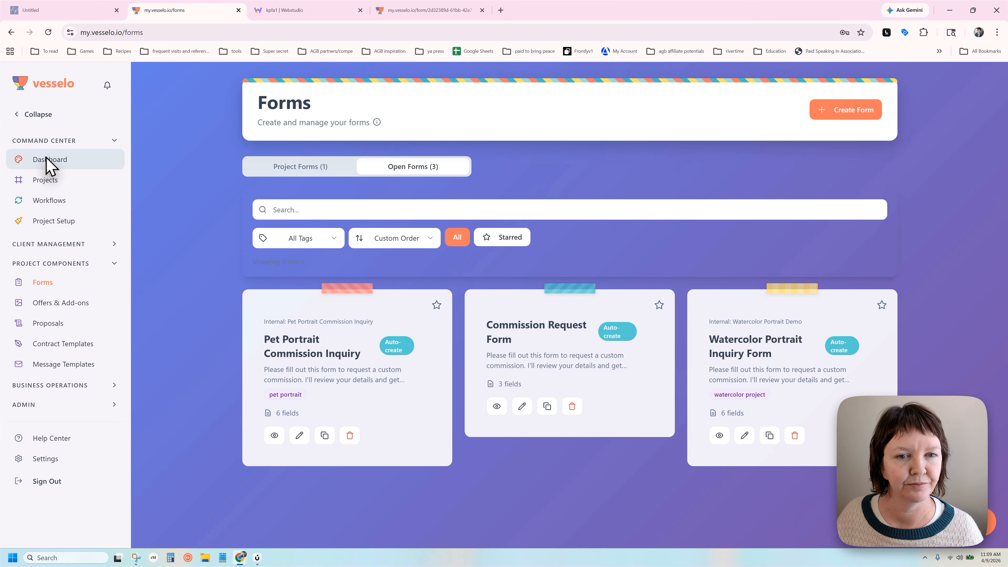
{"action": "left_click", "coordinate": [47, 159]}
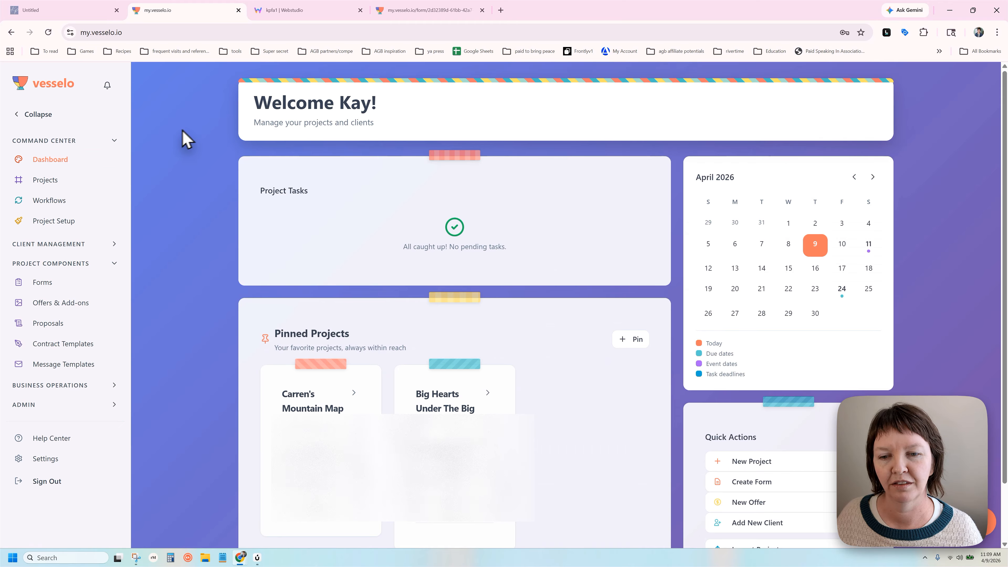
{"action": "left_click", "coordinate": [46, 180]}
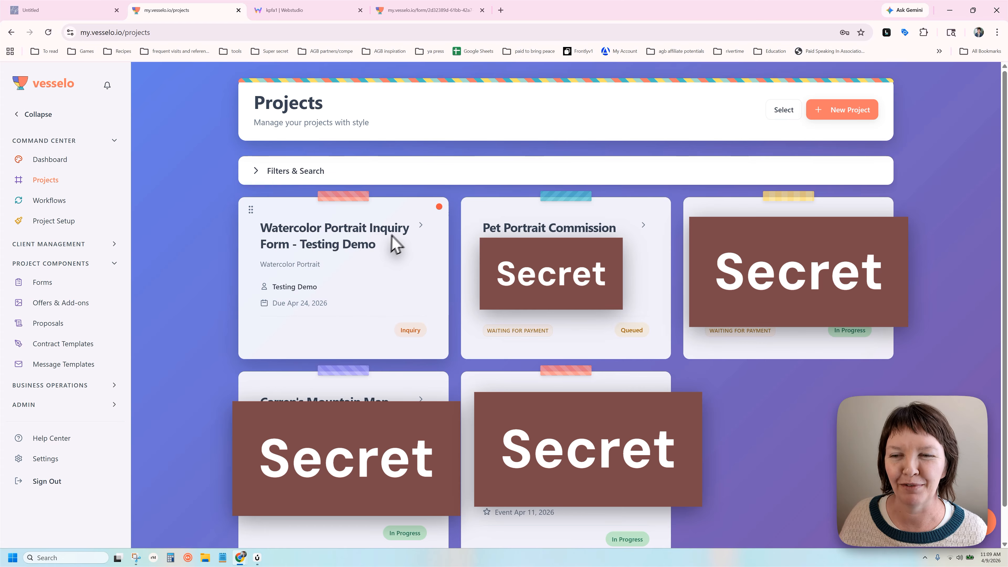
{"action": "left_click", "coordinate": [388, 225]}
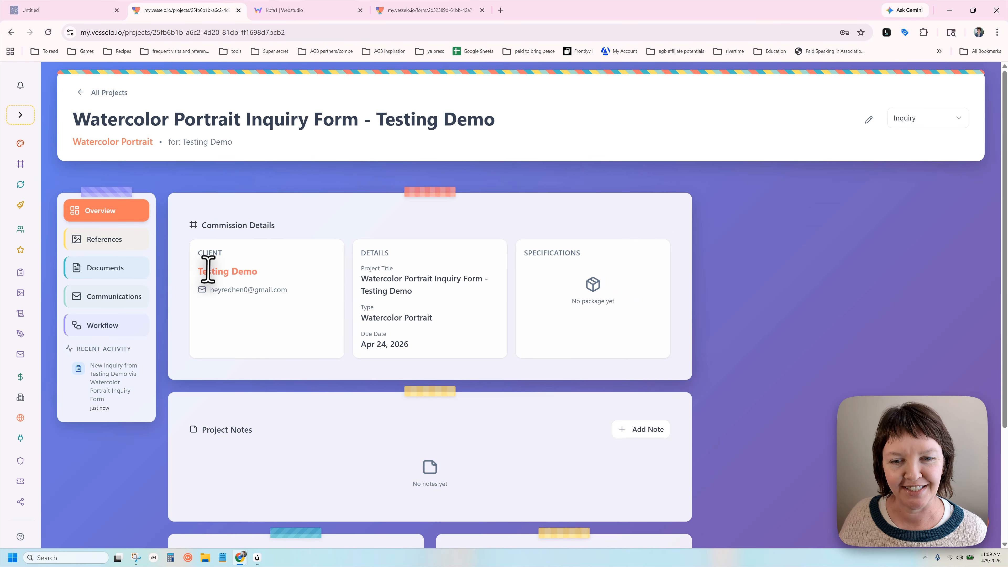
Point out the project's client name and its Apr 24, 2026 due date
{"action": "left_click_drag", "start_coordinate": [208, 269], "coordinate": [267, 289]}
{"action": "left_click", "coordinate": [245, 301]}
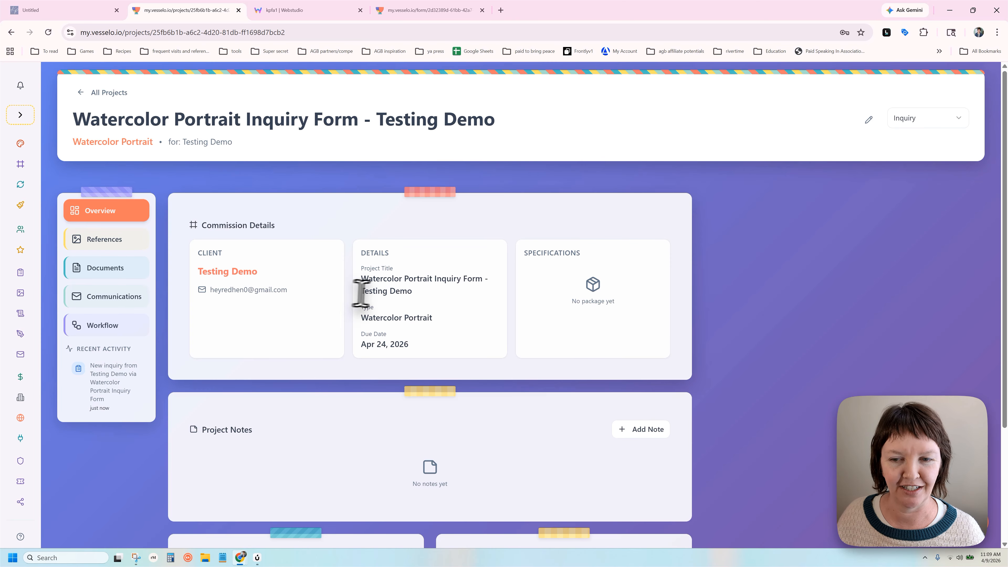
{"action": "left_click_drag", "start_coordinate": [369, 333], "coordinate": [393, 346]}
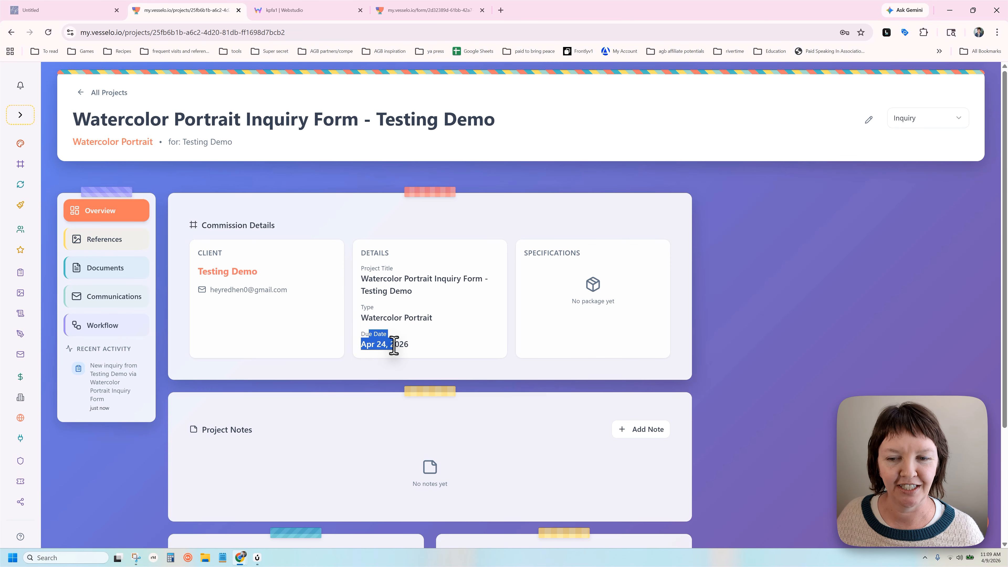
{"action": "left_click", "coordinate": [431, 346]}
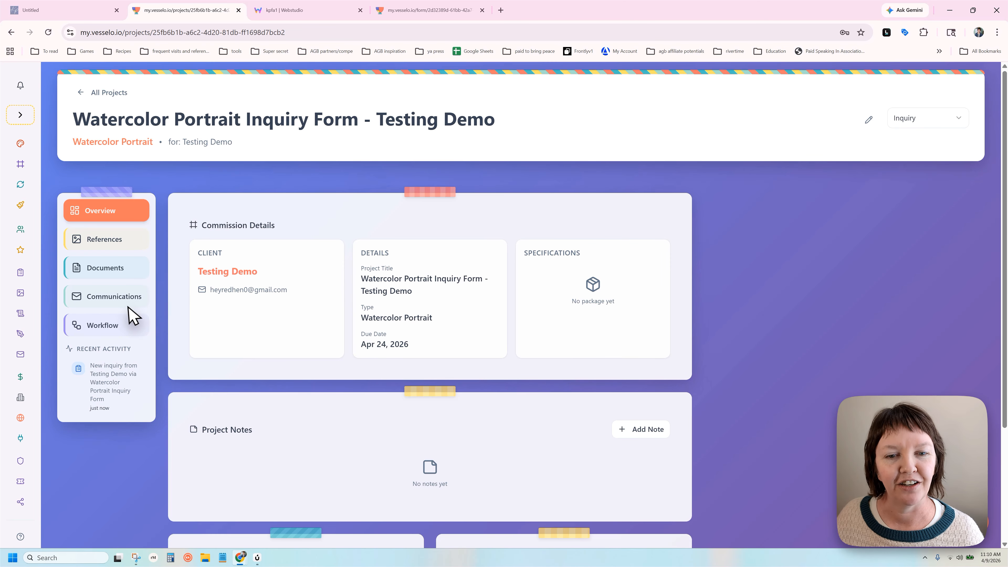
Expand the project's documents and read the submitted test form response
{"action": "left_click", "coordinate": [128, 267]}
{"action": "scroll", "coordinate": [512, 302], "scroll_direction": "down", "scroll_amount": 1}
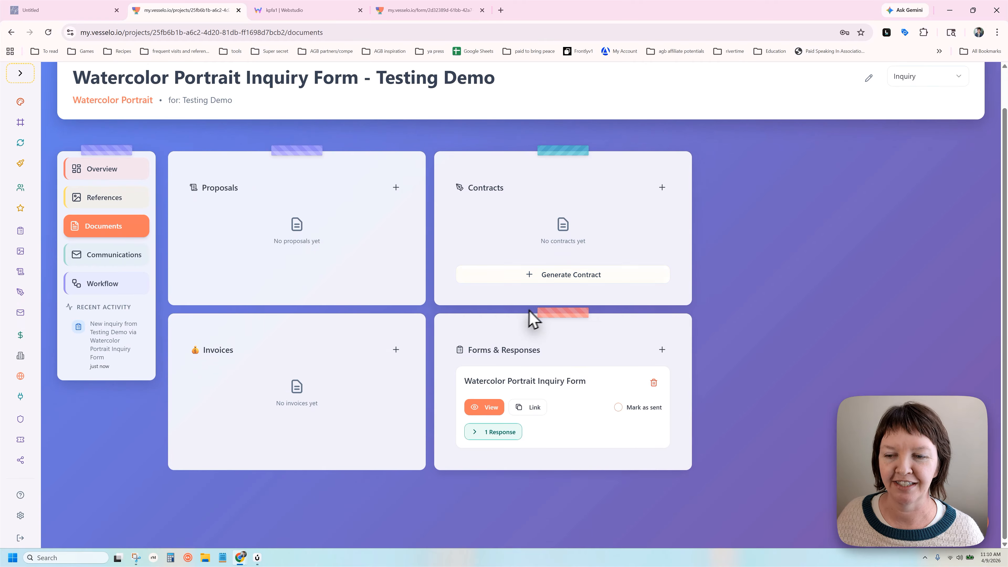
{"action": "left_click", "coordinate": [492, 435]}
{"action": "scroll", "coordinate": [543, 320], "scroll_direction": "down", "scroll_amount": 4}
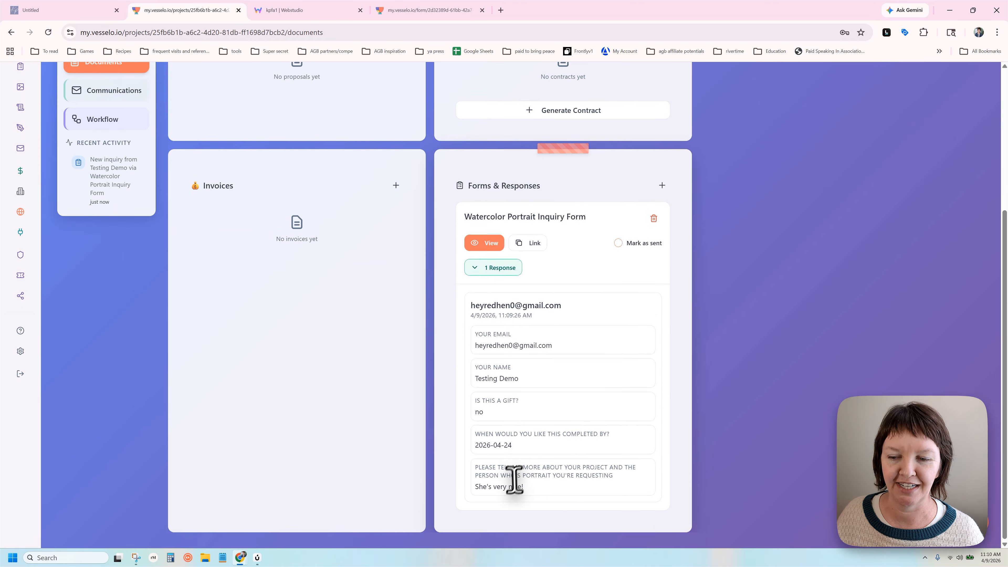
{"action": "left_click_drag", "start_coordinate": [496, 485], "coordinate": [467, 323]}
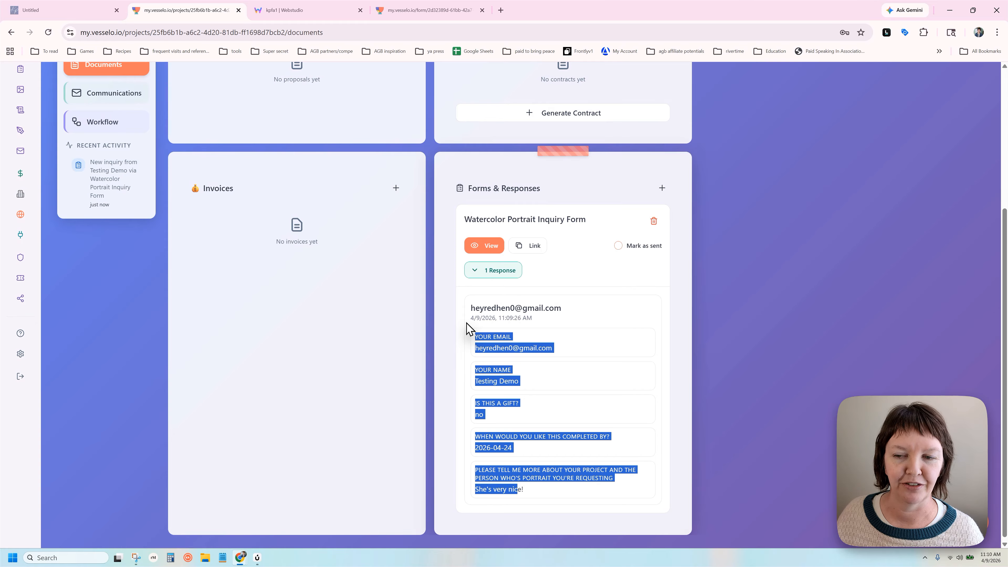
{"action": "left_click", "coordinate": [506, 336]}
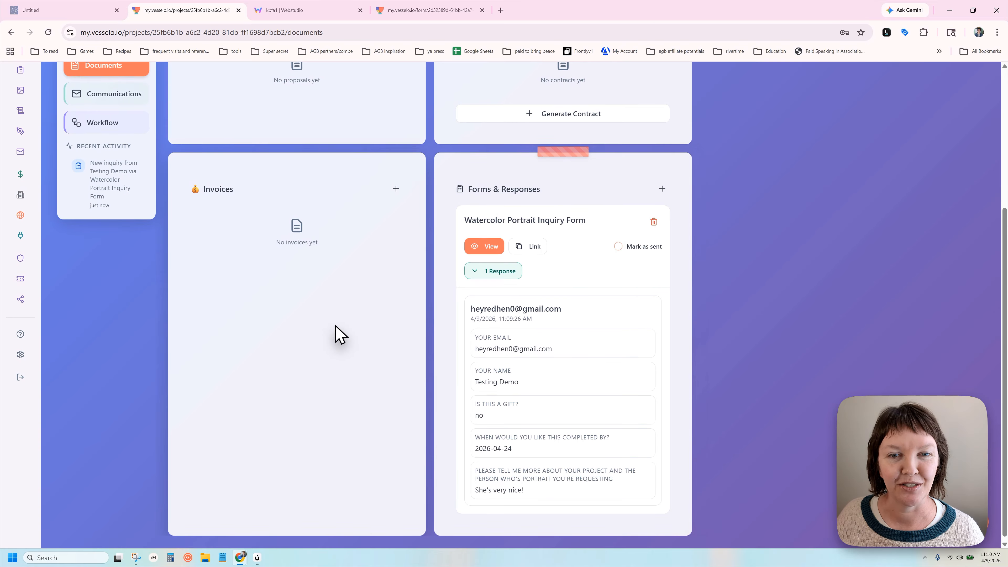
{"action": "scroll", "coordinate": [212, 225], "scroll_direction": "up", "scroll_amount": 5}
Under Forms > Open Forms, bring up the Share details for the Watercolor Portrait Inquiry Form
{"action": "left_click", "coordinate": [22, 116]}
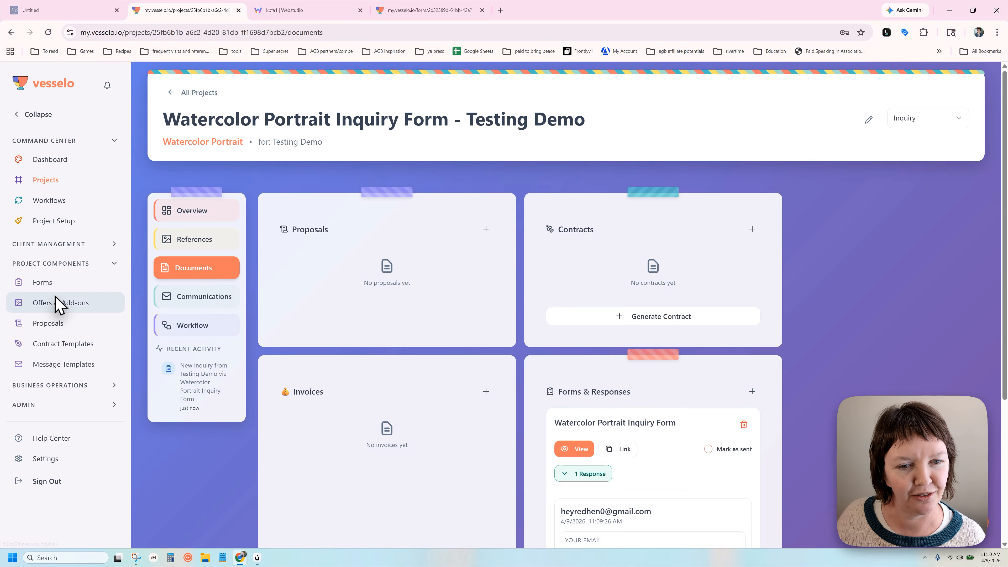
{"action": "left_click", "coordinate": [47, 283]}
{"action": "left_click", "coordinate": [405, 166]}
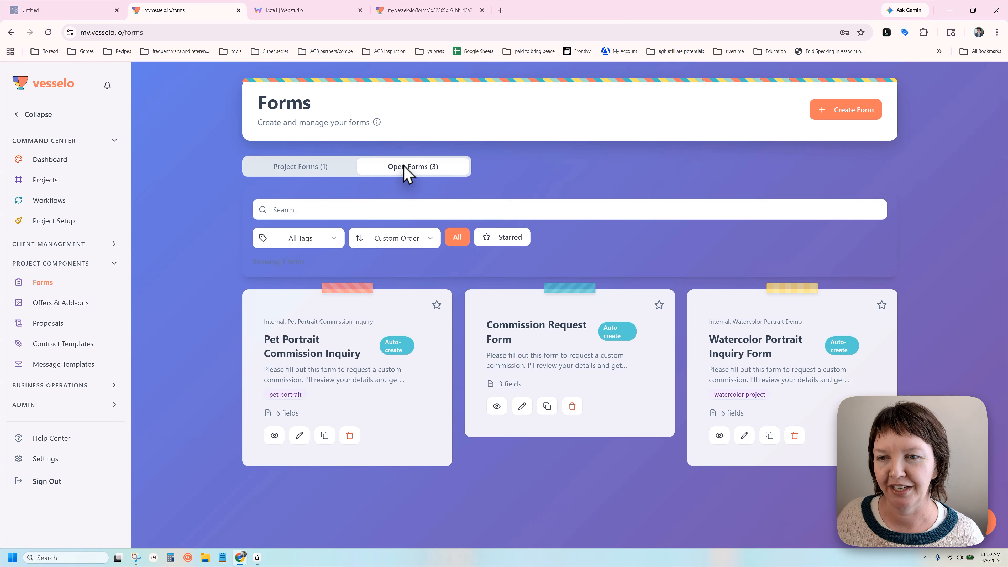
{"action": "left_click_drag", "start_coordinate": [759, 353], "coordinate": [744, 428]}
{"action": "left_click", "coordinate": [745, 332]}
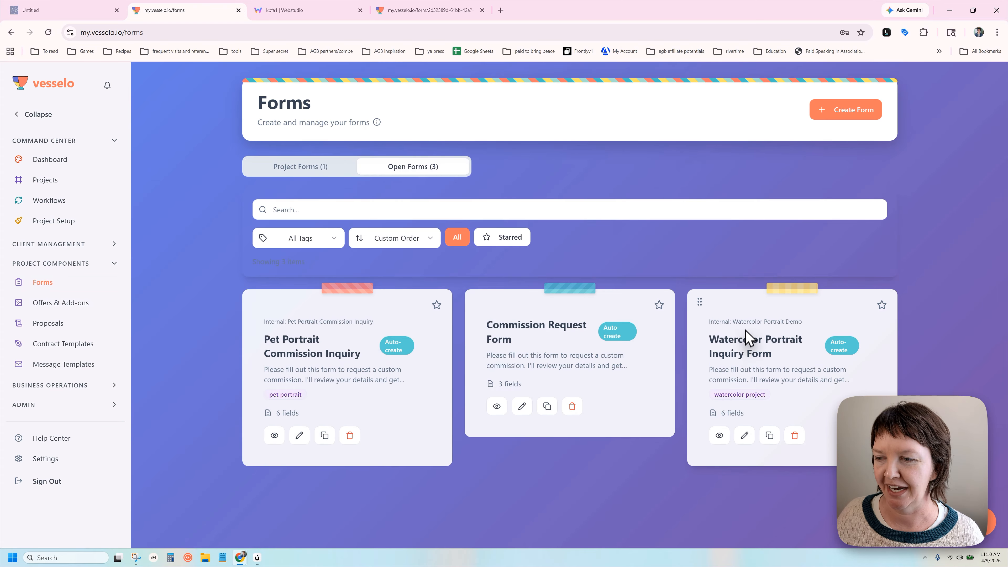
{"action": "left_click", "coordinate": [770, 435]}
{"action": "left_click", "coordinate": [294, 10]}
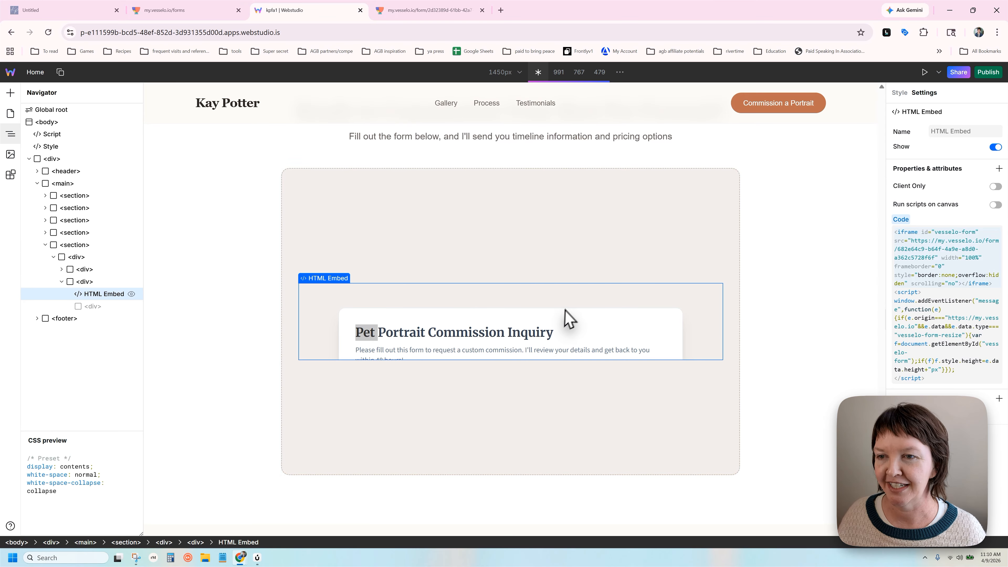
Select the HTML Embed and review its vesselo-form iframe and resize script in Settings
{"action": "left_click", "coordinate": [565, 321]}
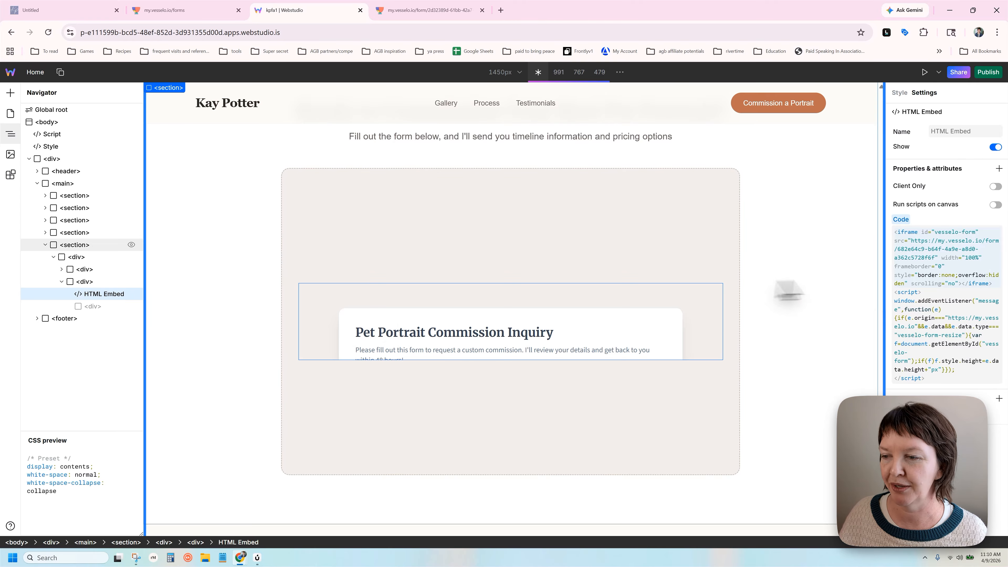
{"action": "left_click", "coordinate": [940, 246]}
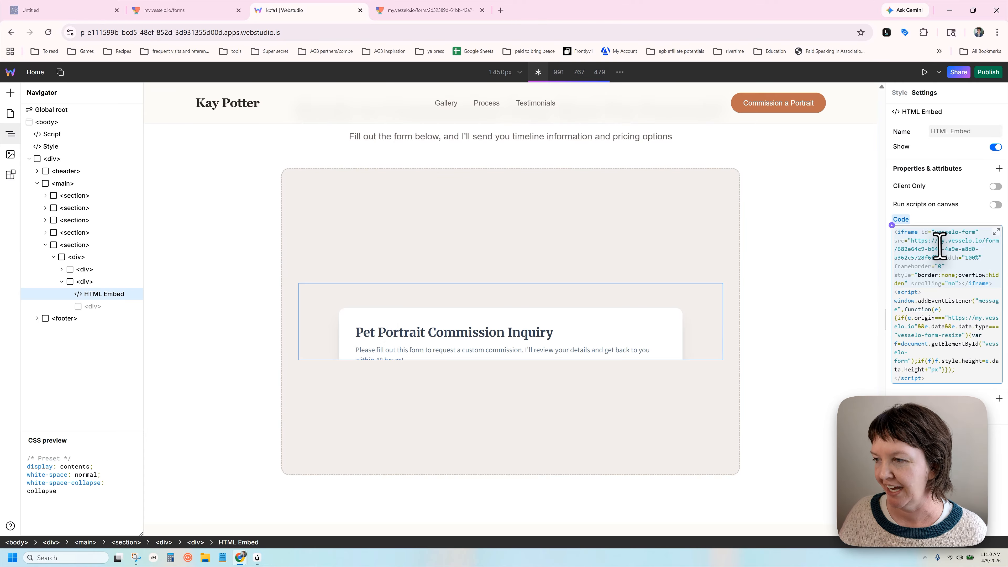
{"action": "left_click", "coordinate": [956, 321]}
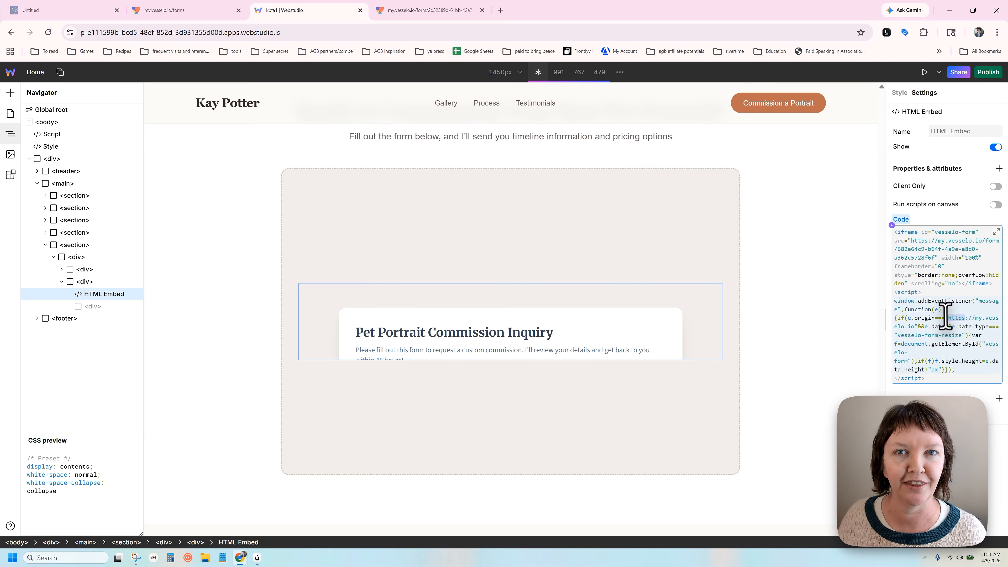
{"action": "left_click", "coordinate": [946, 254]}
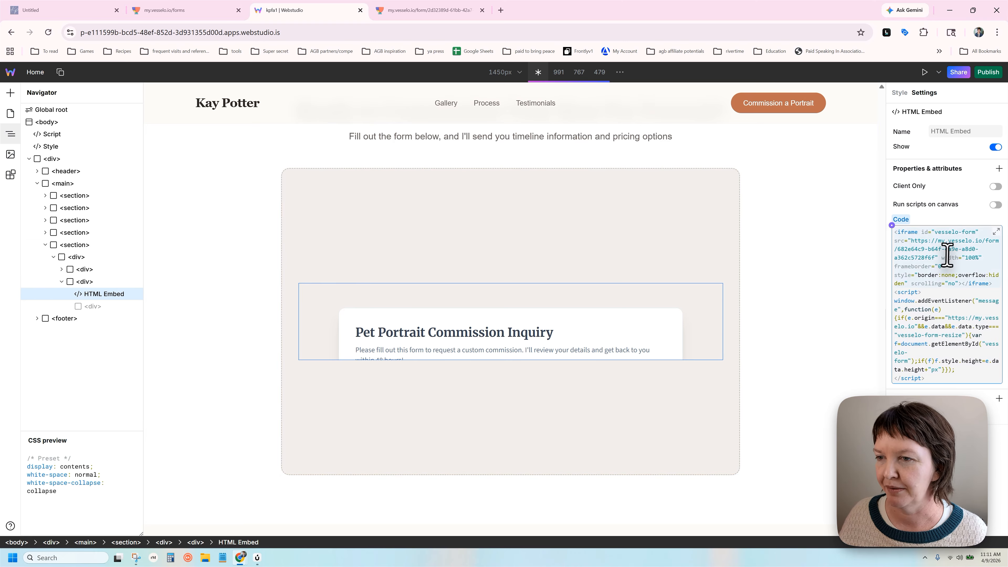
{"action": "left_click", "coordinate": [66, 9]}
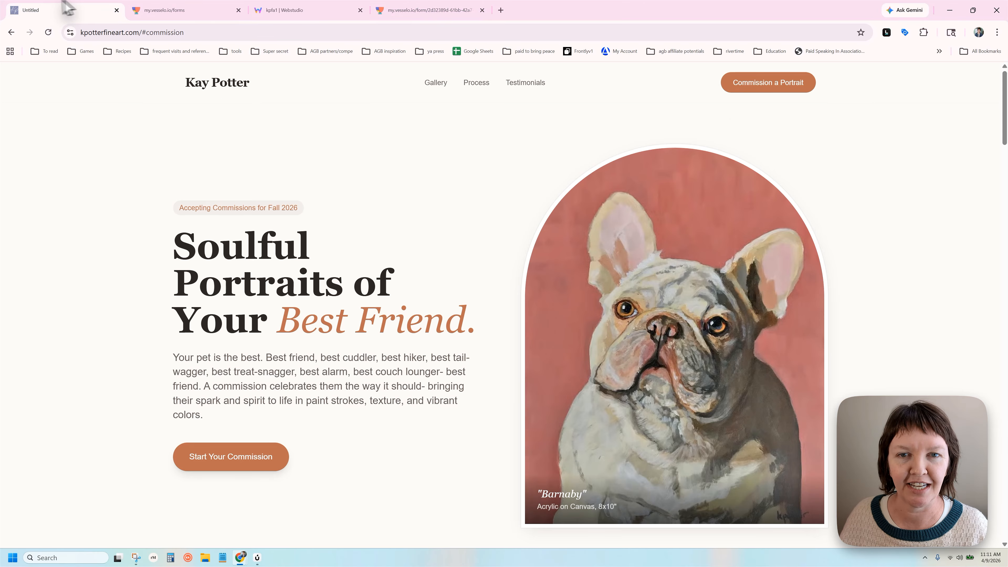
{"action": "left_click", "coordinate": [771, 85]}
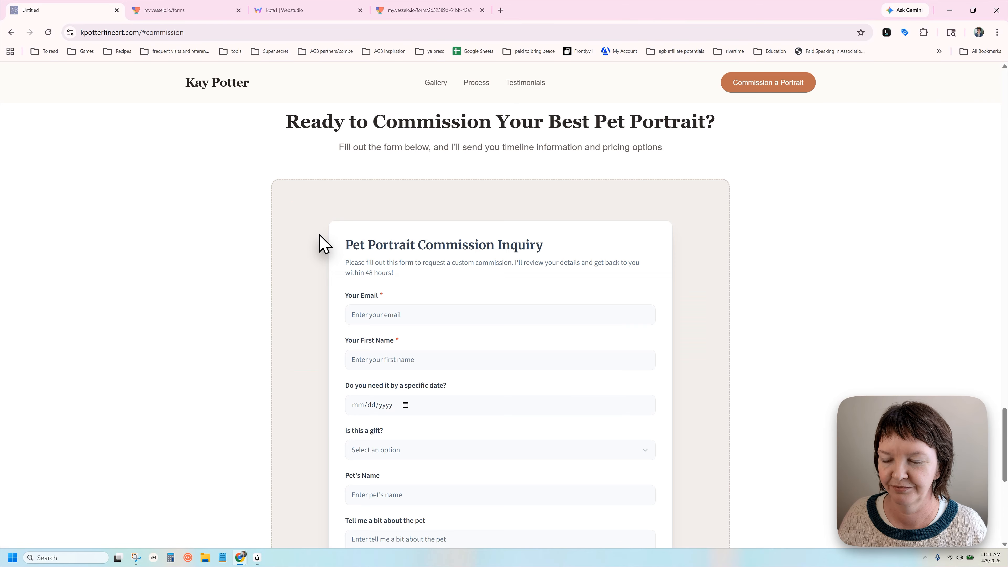
{"action": "scroll", "coordinate": [520, 173], "scroll_direction": "down", "scroll_amount": 2}
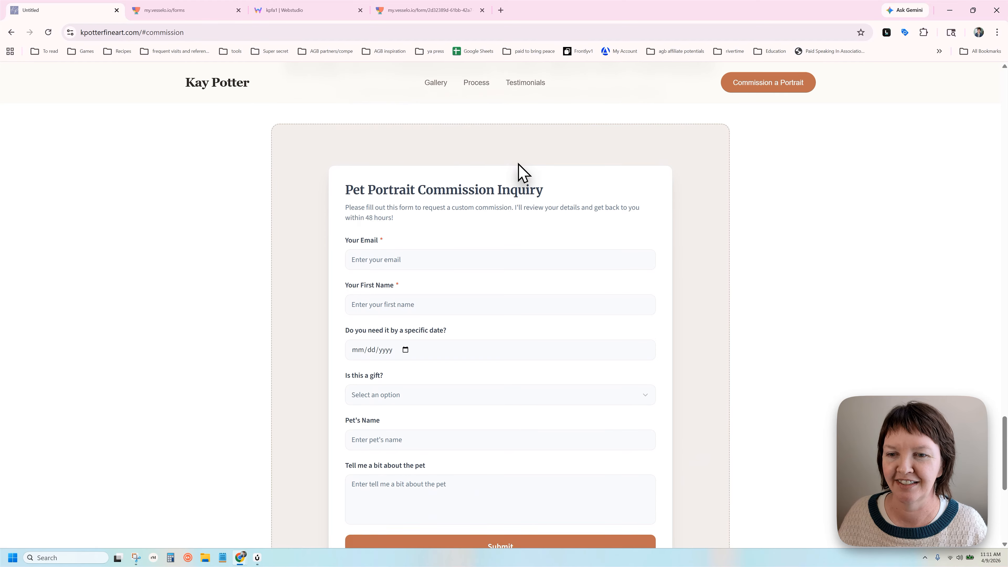
{"action": "scroll", "coordinate": [513, 219], "scroll_direction": "down", "scroll_amount": 1}
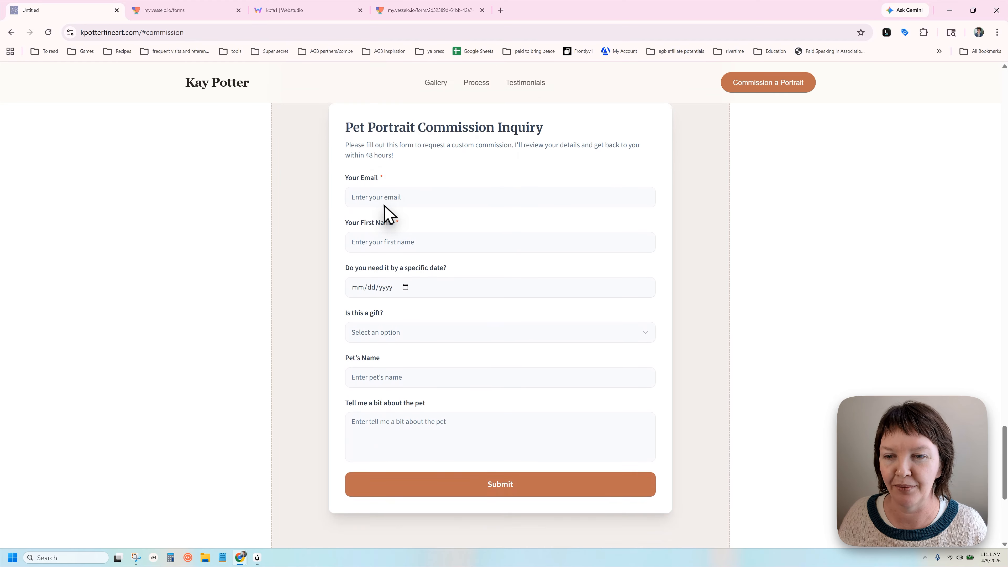
{"action": "left_click", "coordinate": [433, 194]}
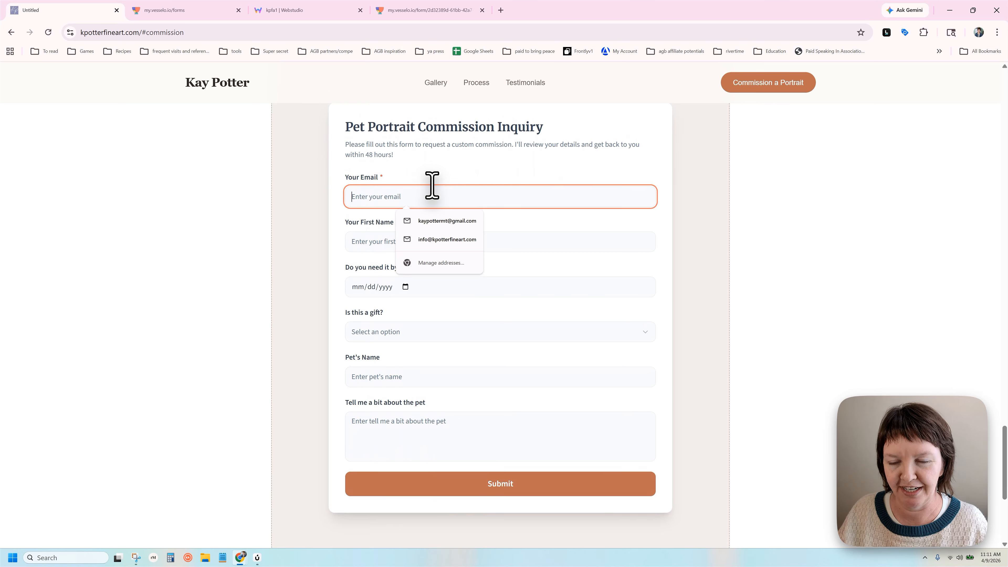
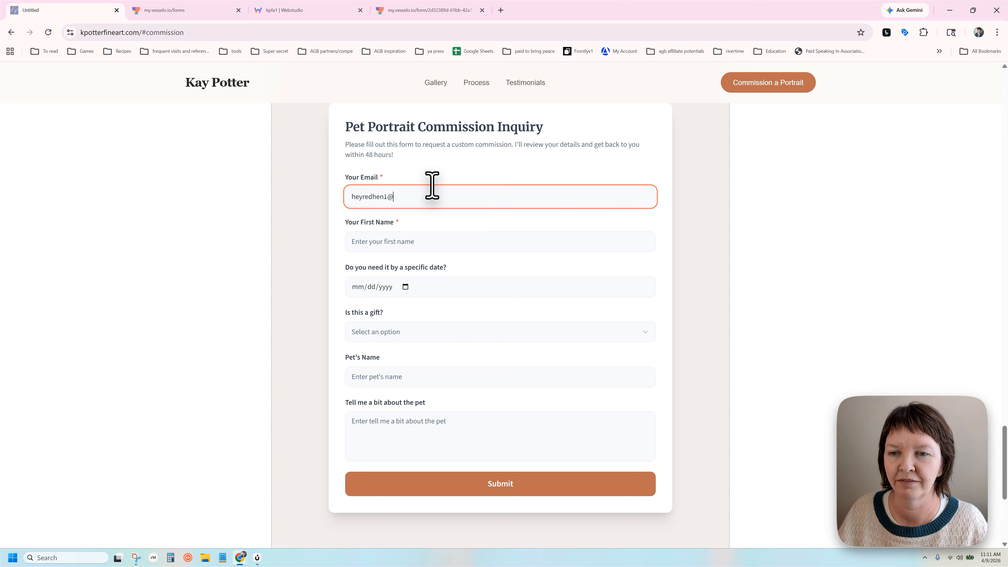
{"action": "key", "text": "Tab"}
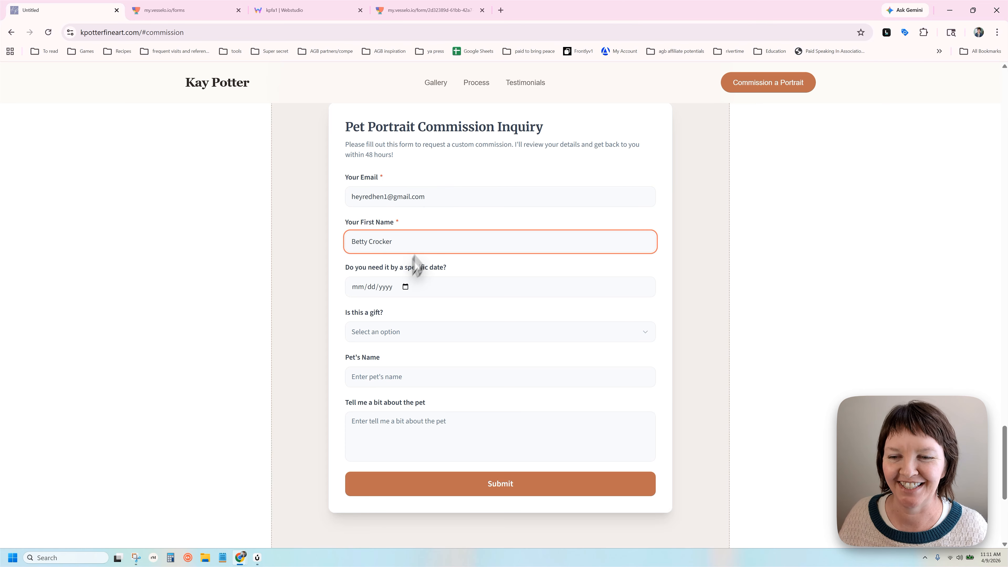
Set needed-by date April 28, 2026, gift No, fill in Fido's details, and submit
{"action": "left_click", "coordinate": [405, 287]}
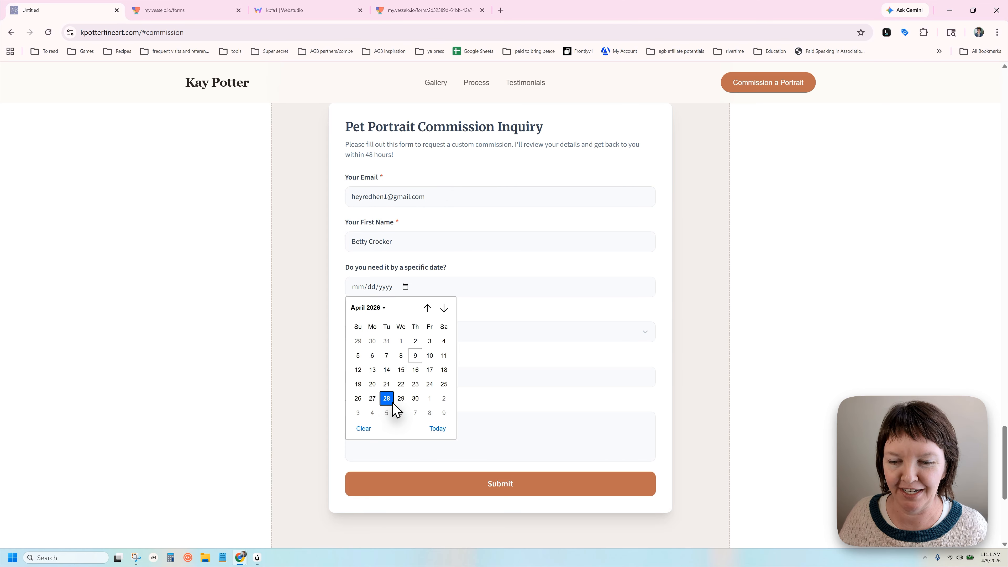
{"action": "left_click", "coordinate": [385, 397]}
{"action": "left_click", "coordinate": [402, 334]}
{"action": "left_click", "coordinate": [404, 353]}
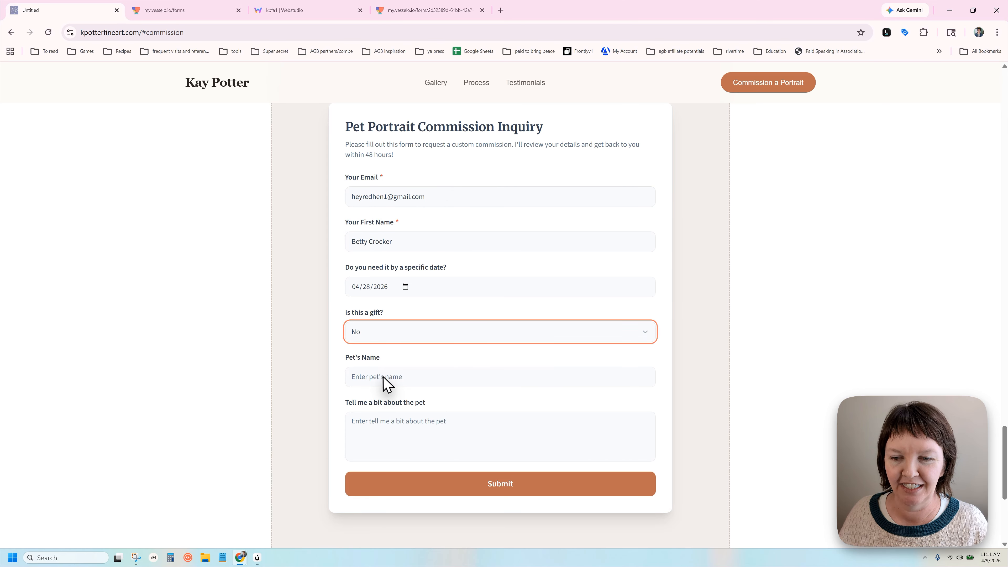
{"action": "left_click", "coordinate": [393, 380]}
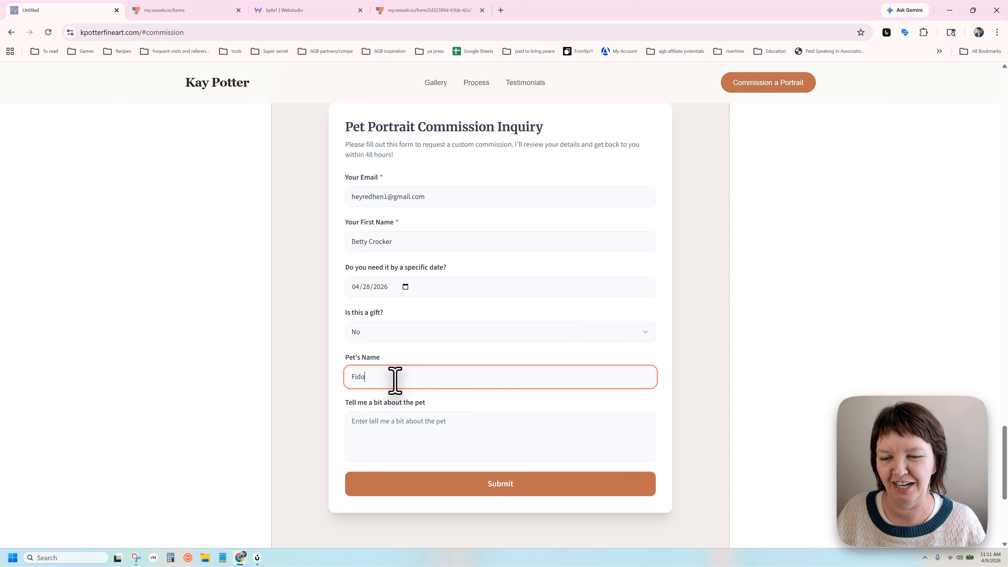
{"action": "left_click", "coordinate": [396, 440]}
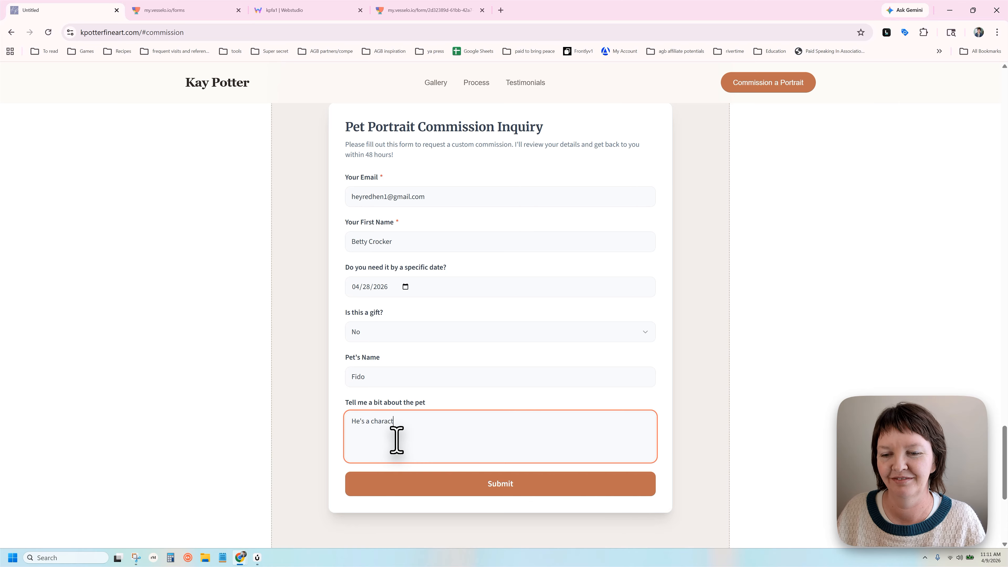
{"action": "left_click", "coordinate": [443, 483]}
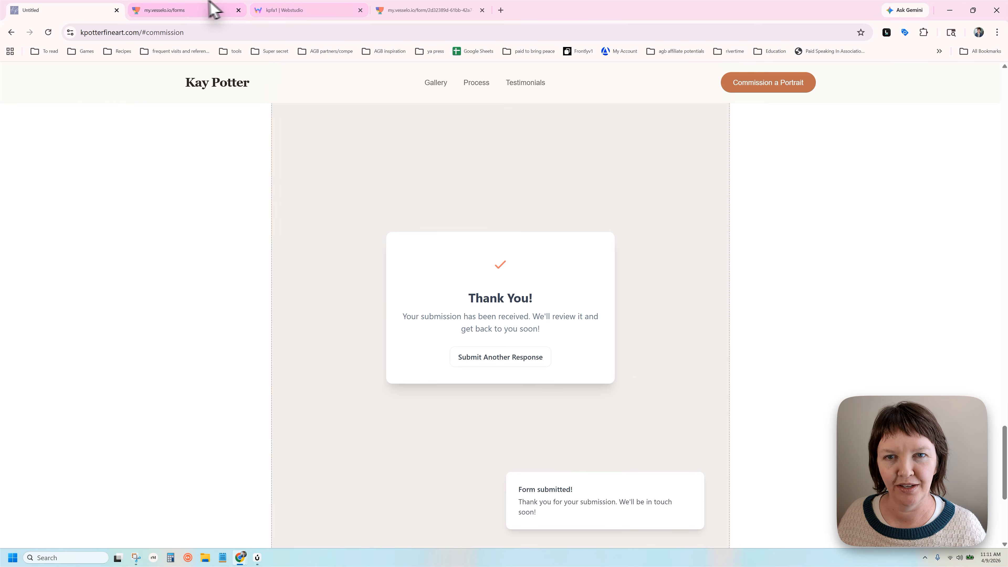
Close the Share Form dialog, find the new Pet Portrait project due Apr 28, 2026, then return to Dashboard
{"action": "left_click", "coordinate": [193, 12]}
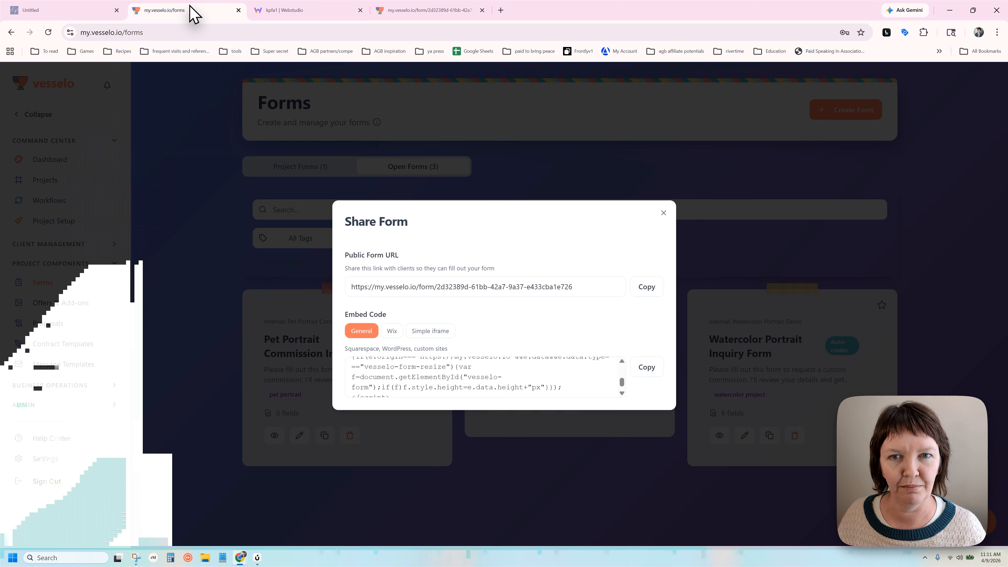
{"action": "left_click", "coordinate": [663, 213]}
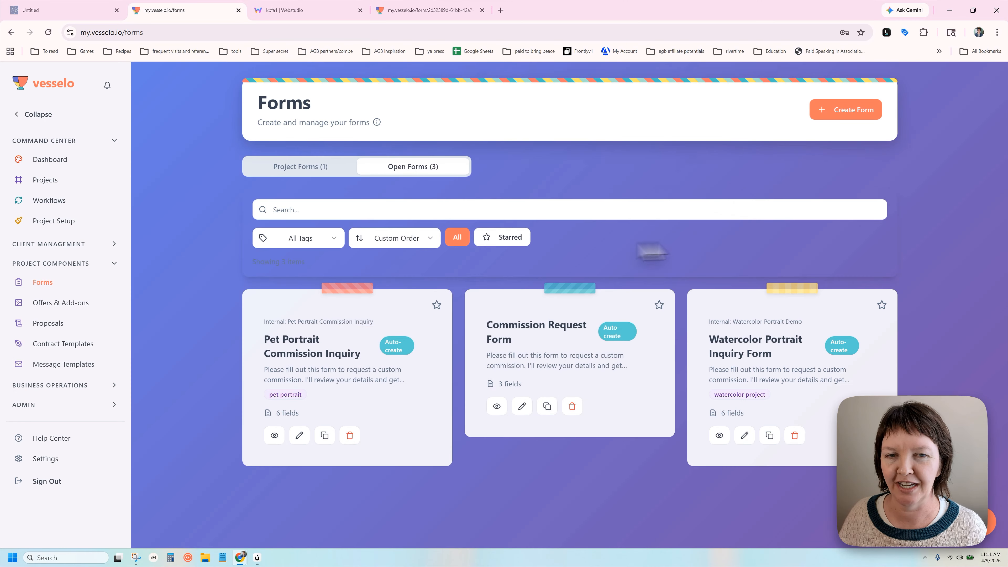
{"action": "left_click", "coordinate": [73, 181]}
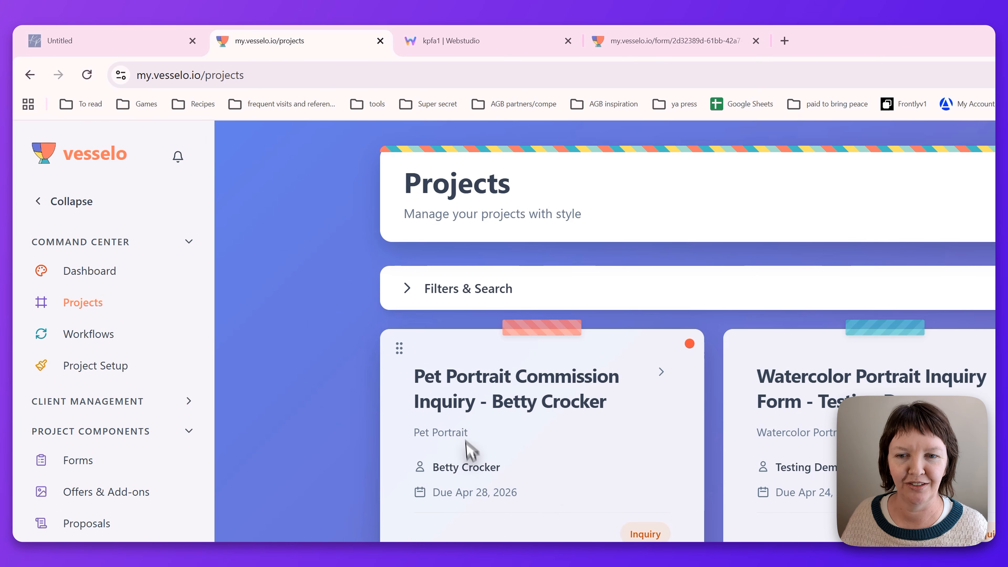
{"action": "left_click", "coordinate": [178, 158]}
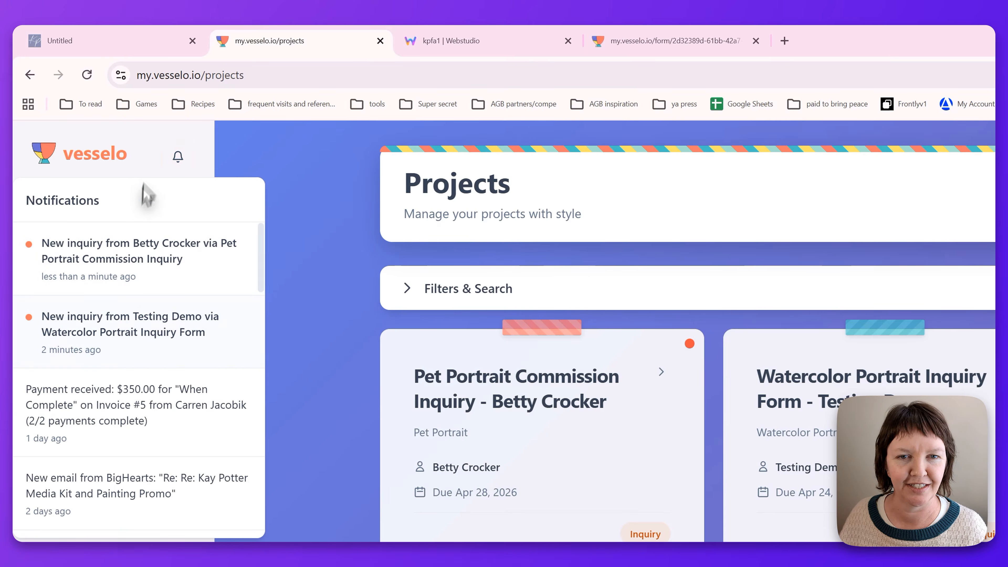
{"action": "left_click", "coordinate": [178, 157]}
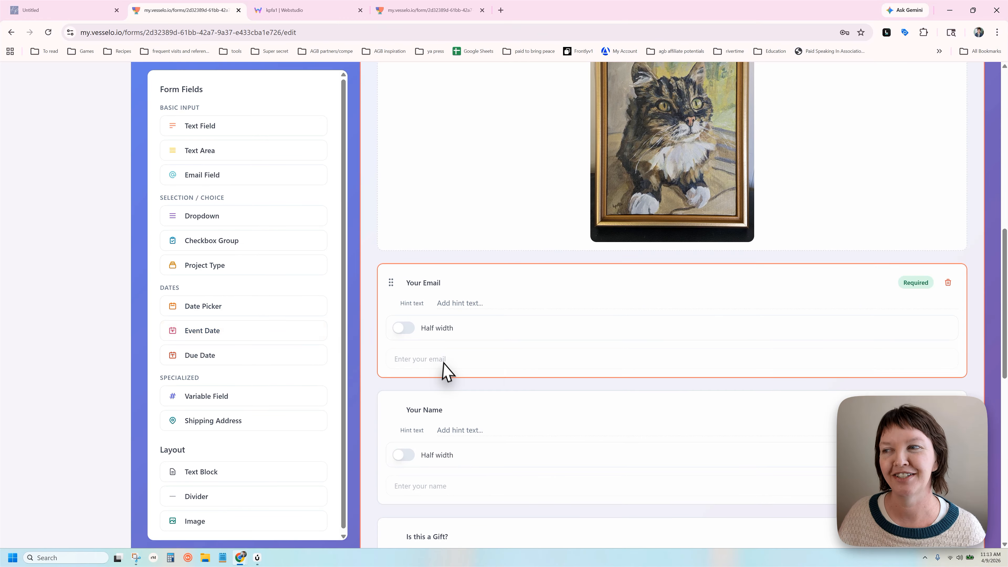
{"action": "scroll", "coordinate": [444, 361], "scroll_direction": "up", "scroll_amount": 10}
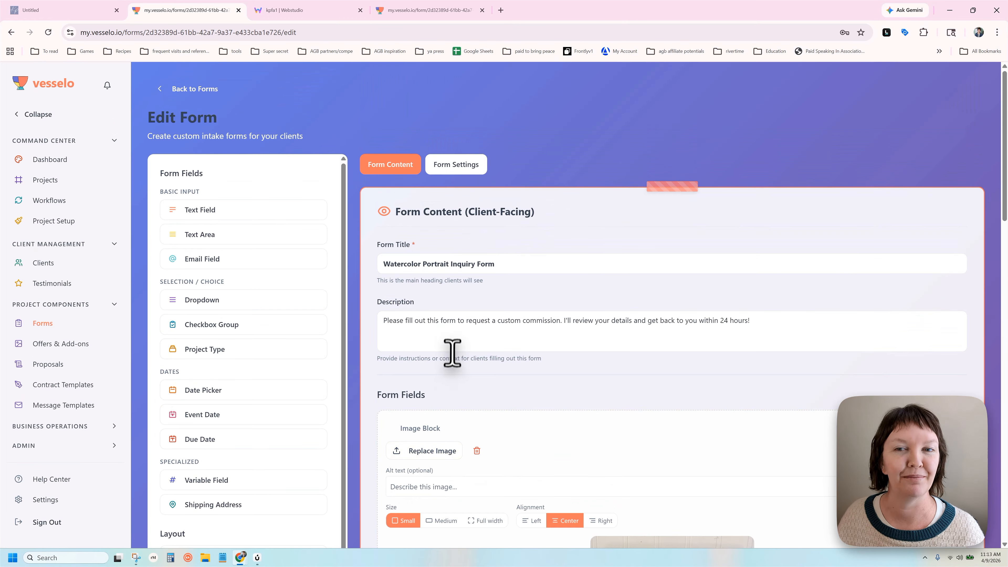
{"action": "left_click", "coordinate": [77, 161]}
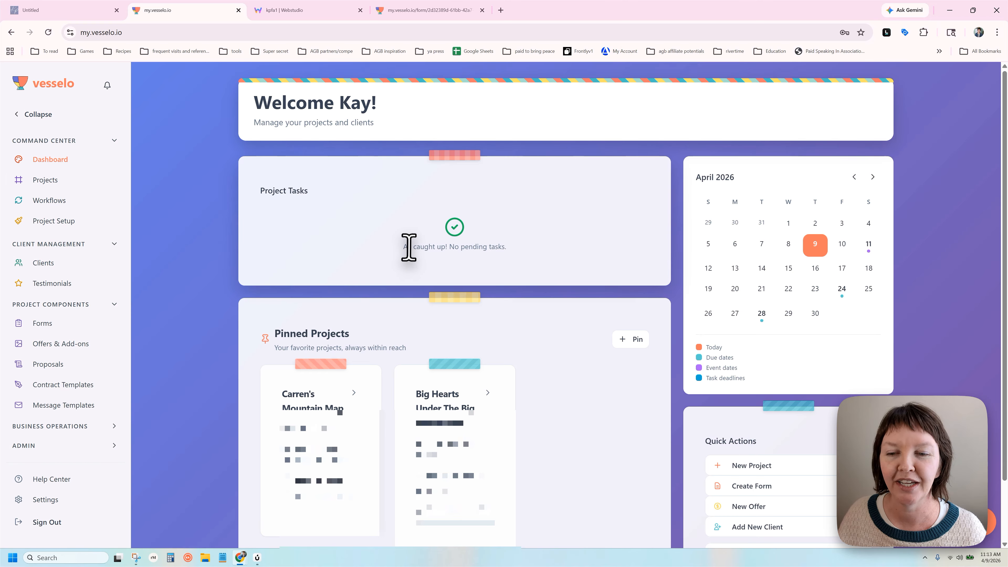